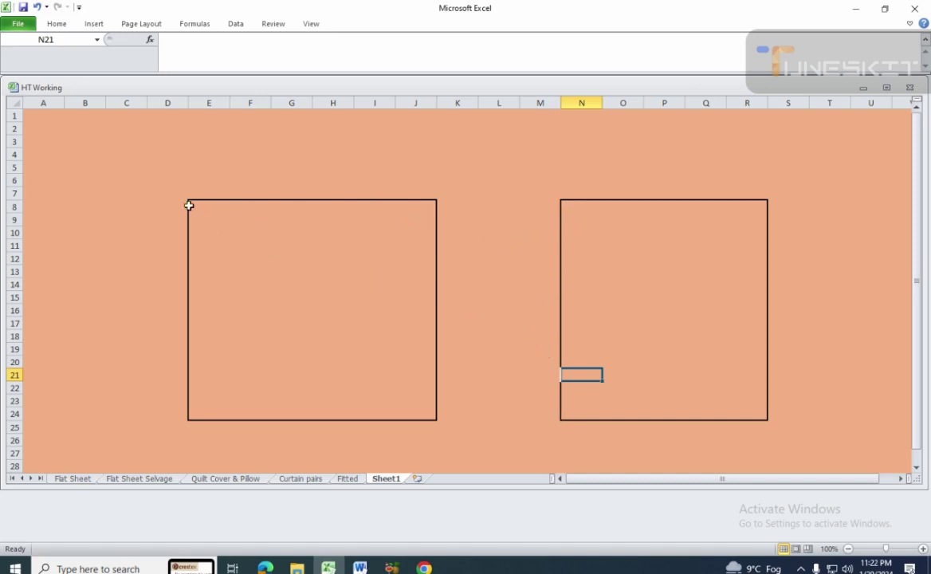
pyautogui.rightClick(191, 360)
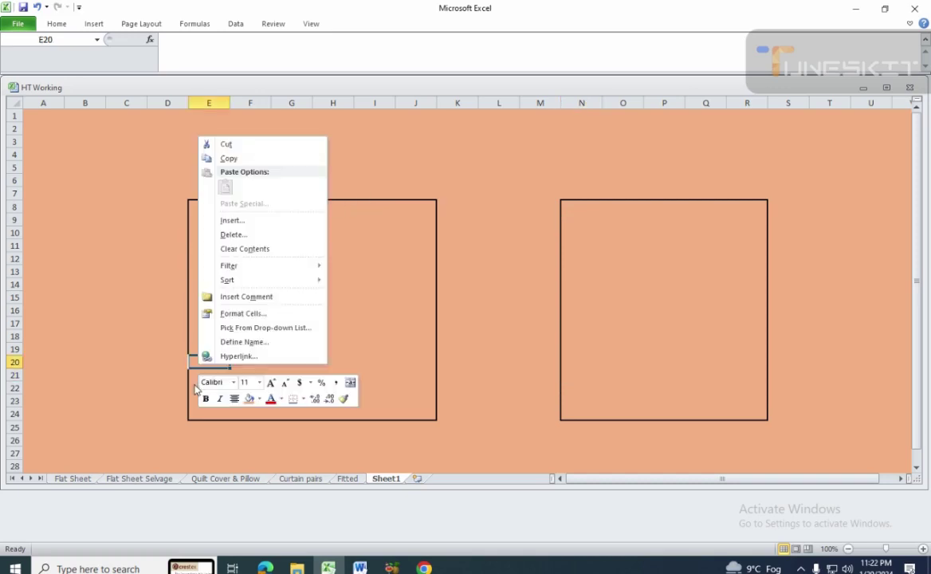
pyautogui.click(209, 359)
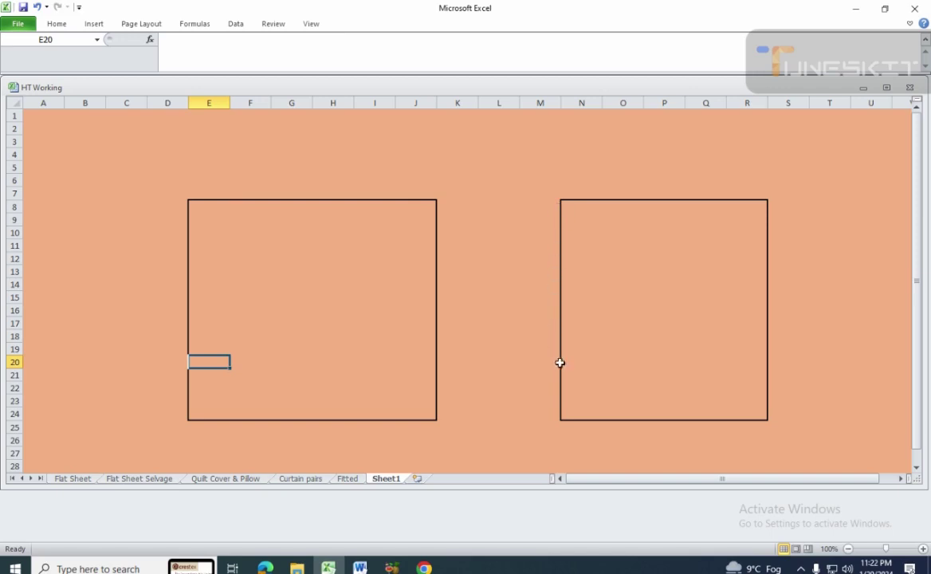
pyautogui.click(255, 283)
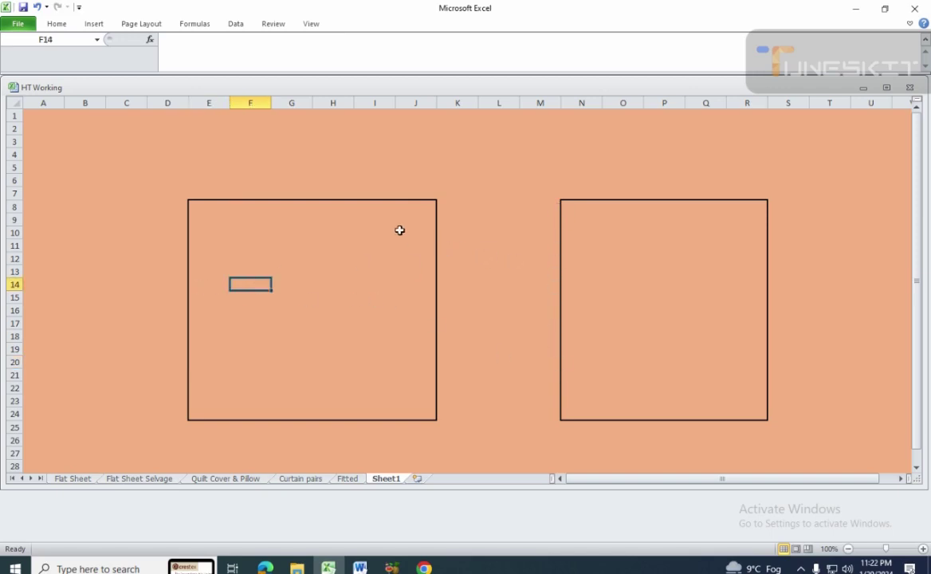
# - On the Fitted sheet, convert the 116-inch fabric width to centimetres in E8 with the formula =116*2.54
pyautogui.click(349, 475)
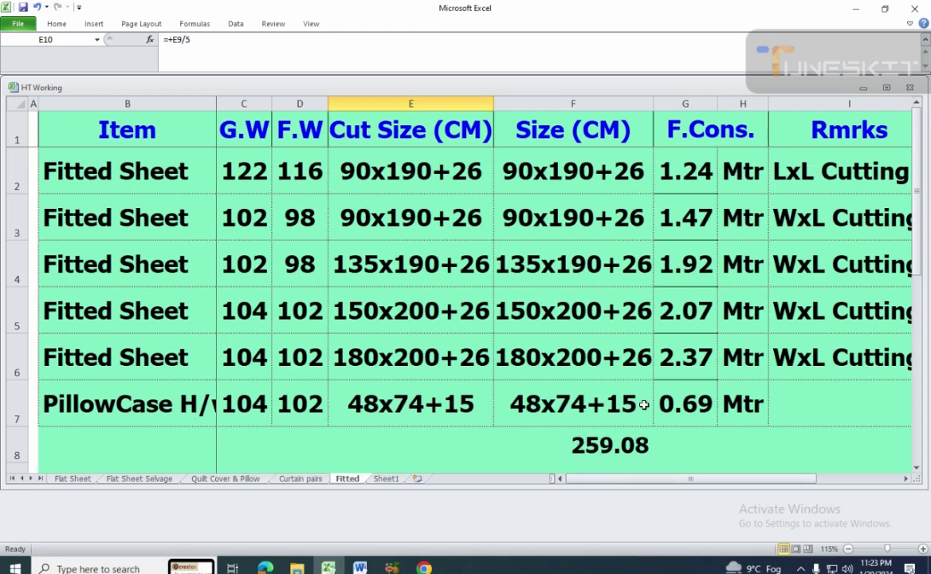
pyautogui.click(452, 457)
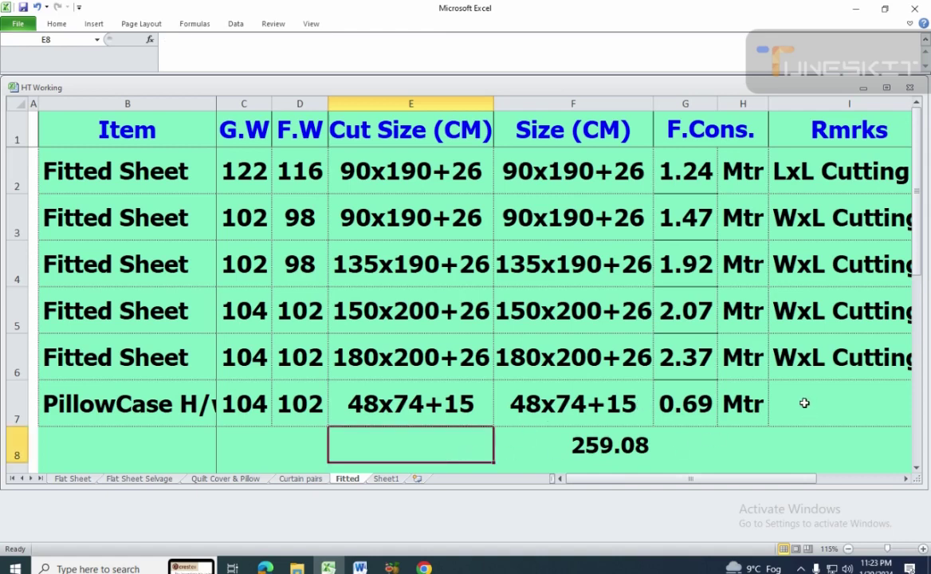
pyautogui.write('+116')
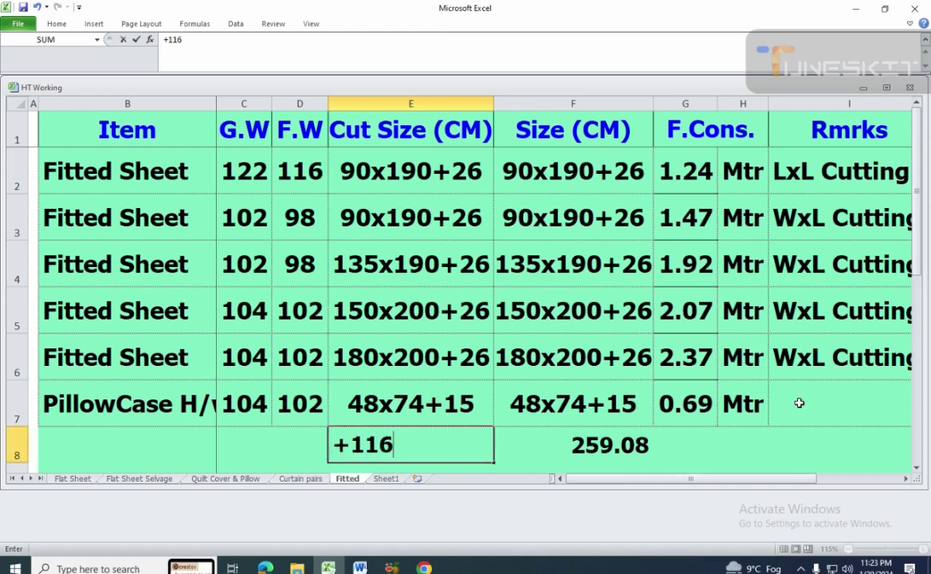
pyautogui.write('*2.54')
pyautogui.press('Return')
pyautogui.press('Up')
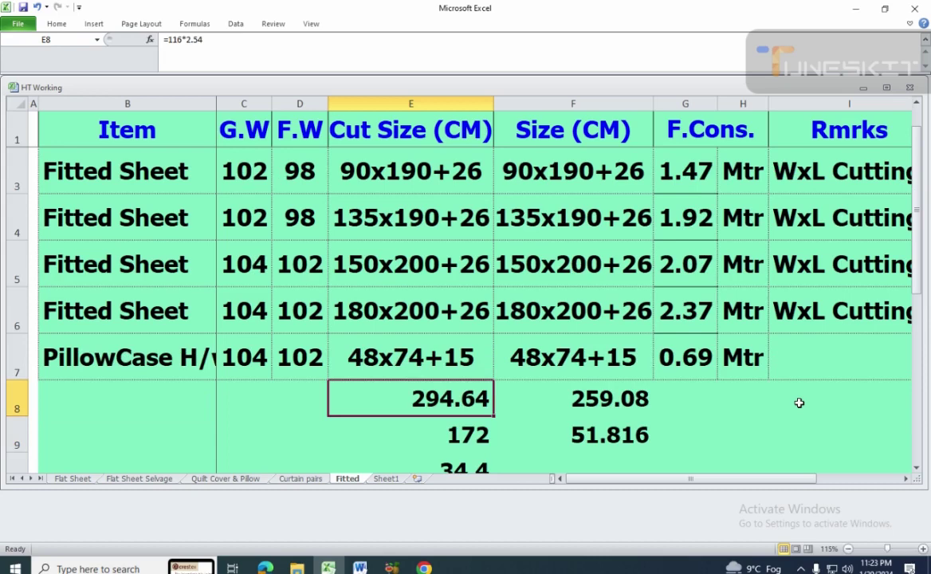
# - Review the first Fitted Sheet row, from its cut size across to its fabric consumption
pyautogui.press('Up')
pyautogui.press('Up')
pyautogui.press('Up')
pyautogui.press('Up')
pyautogui.press('Up')
pyautogui.press('Up')
pyautogui.press('Up')
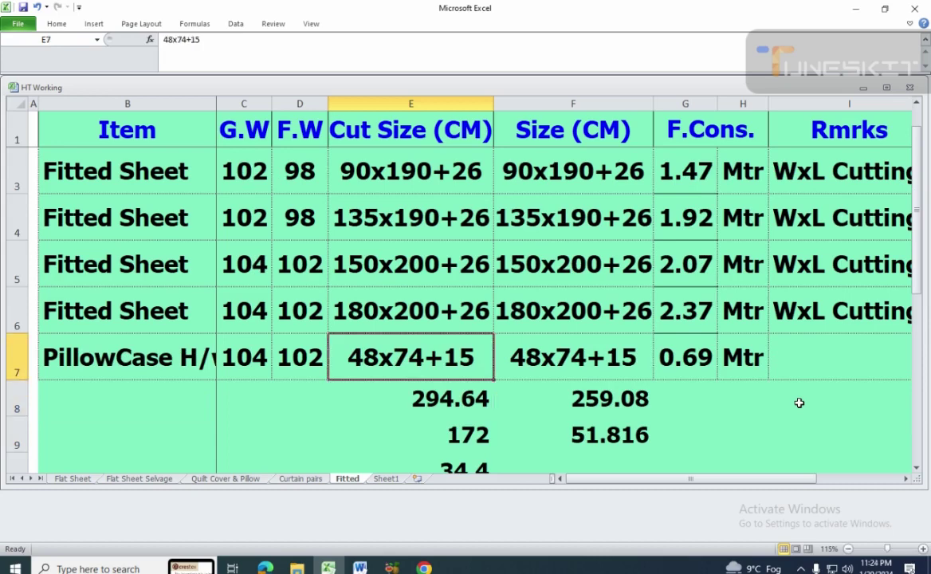
pyautogui.press('Down')
pyautogui.press('Right')
pyautogui.press('Right')
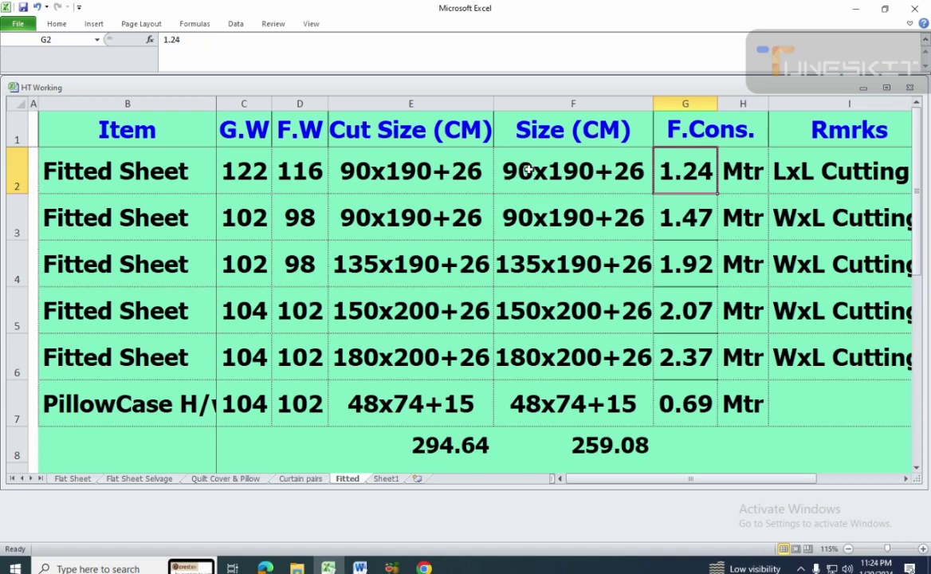
# - Calculate the first fitted sheet's cut width in F8 with the formula =90+26+26+5
pyautogui.click(582, 444)
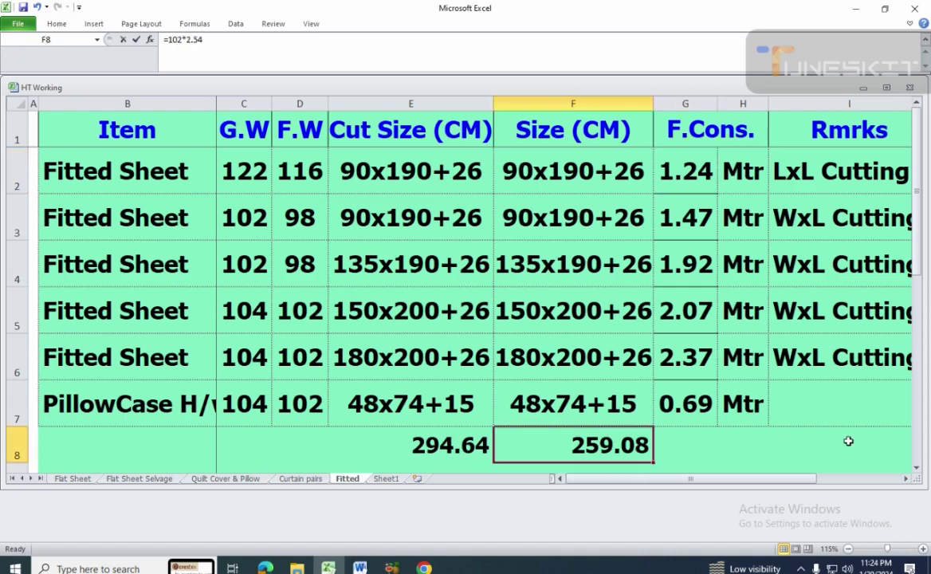
pyautogui.write('+90+')
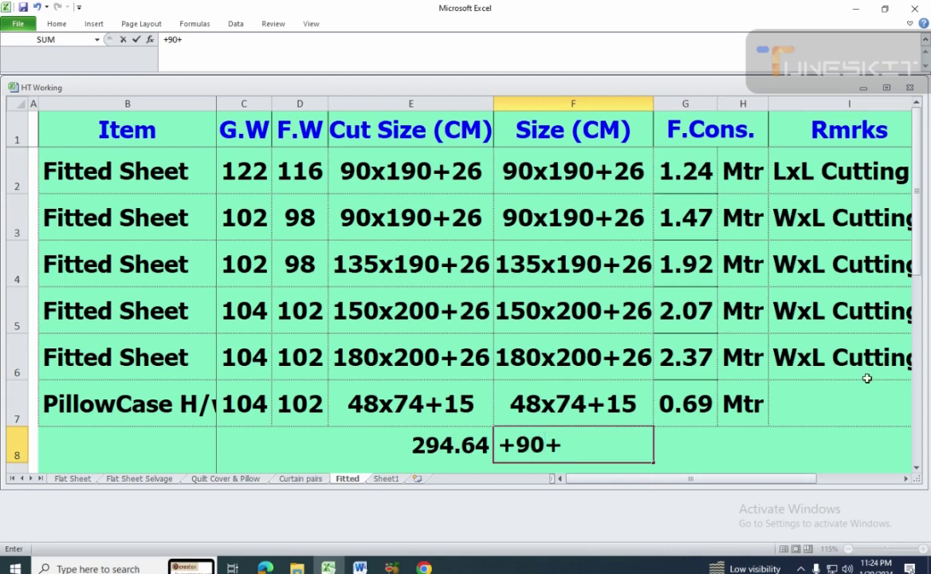
pyautogui.write('26+')
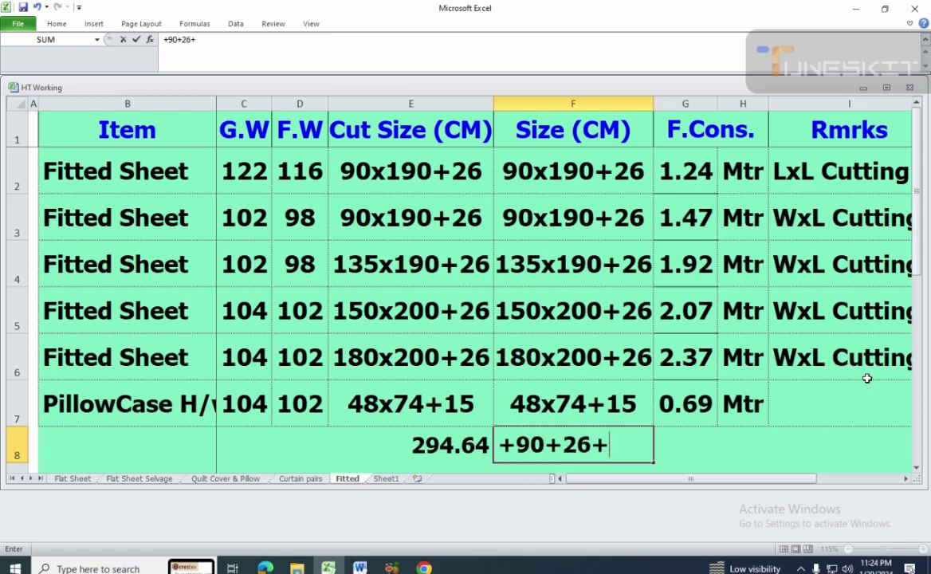
pyautogui.write('26+')
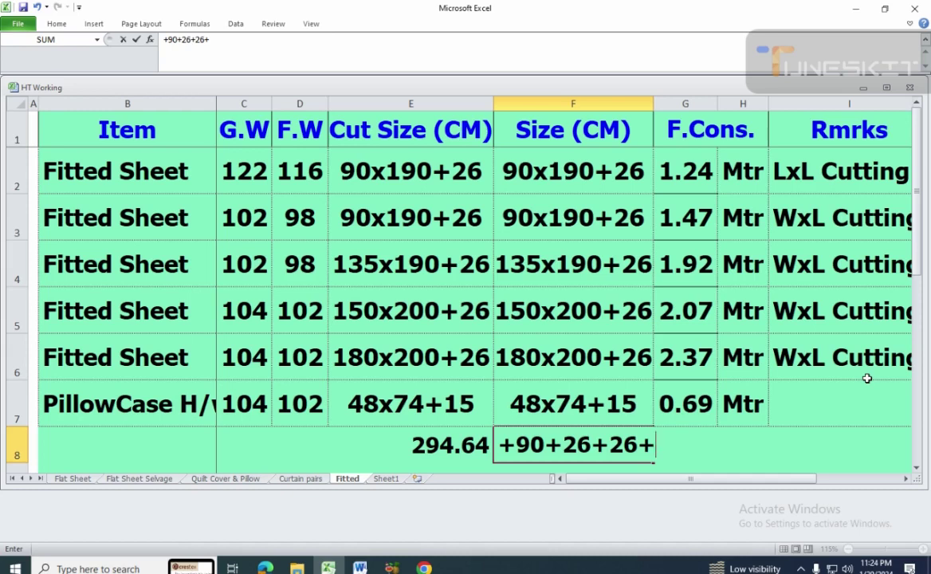
pyautogui.write('5')
pyautogui.press('Return')
pyautogui.press('Up')
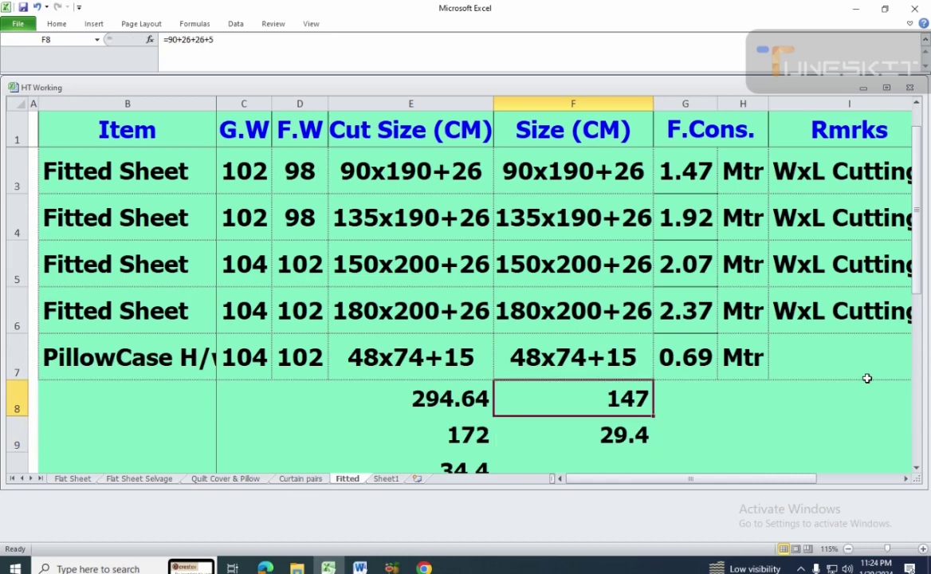
# - Calculate the width of two panels in F9 with the formula =+F8*2
pyautogui.press('Down')
pyautogui.write('+')
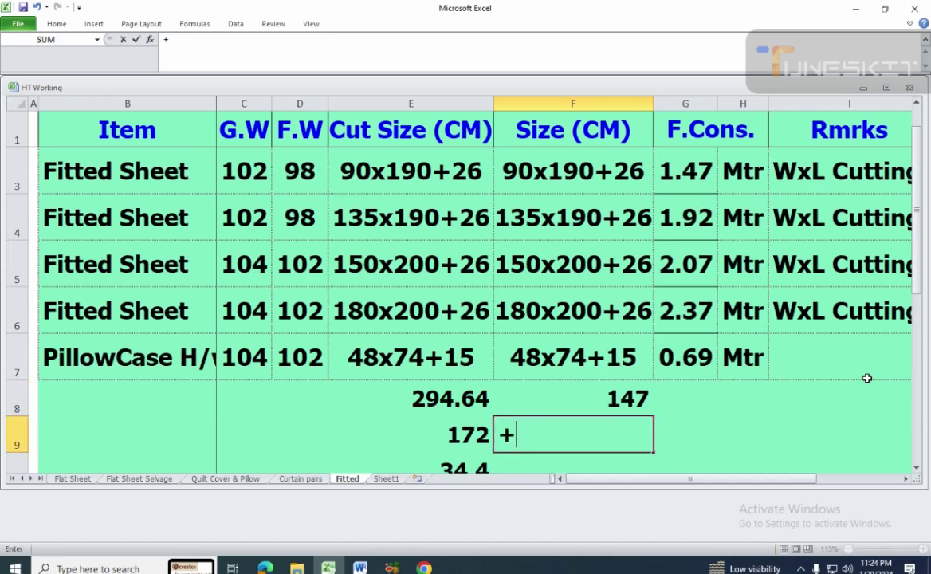
pyautogui.press('Up')
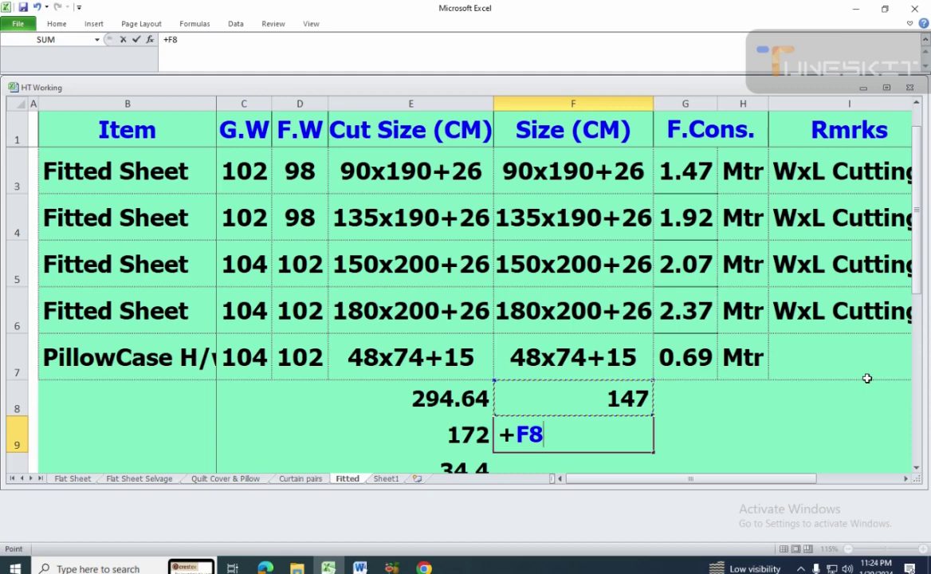
pyautogui.write('*')
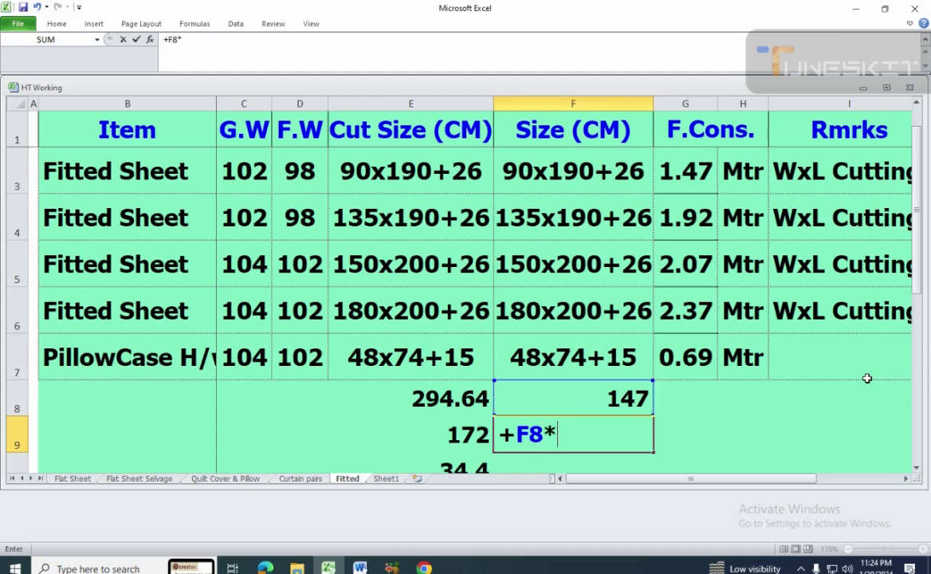
pyautogui.write('2')
pyautogui.press('Return')
pyautogui.press('Up')
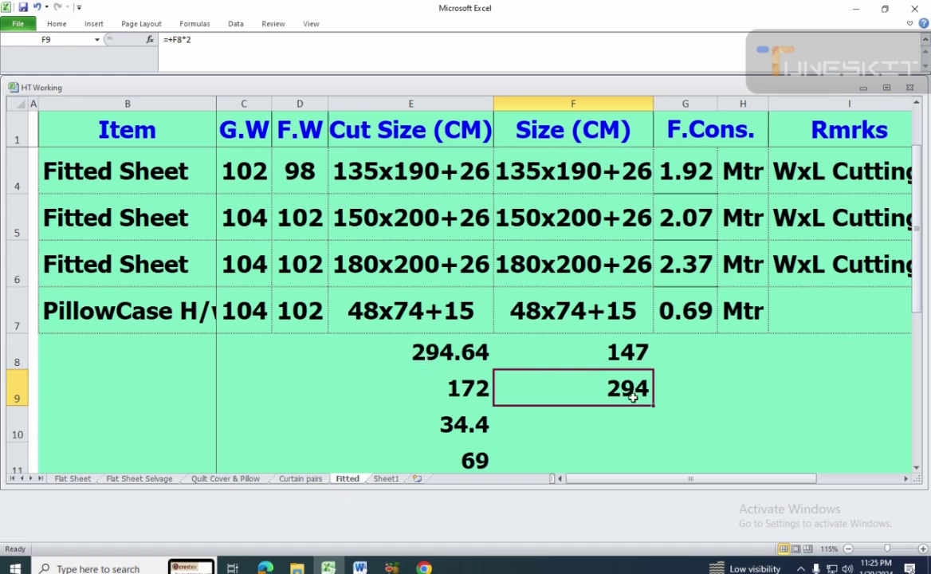
# - Replace the F8 formula with the first fitted sheet's cut length calculation, =190+26+26+5
pyautogui.scroll(1, 666, 423)
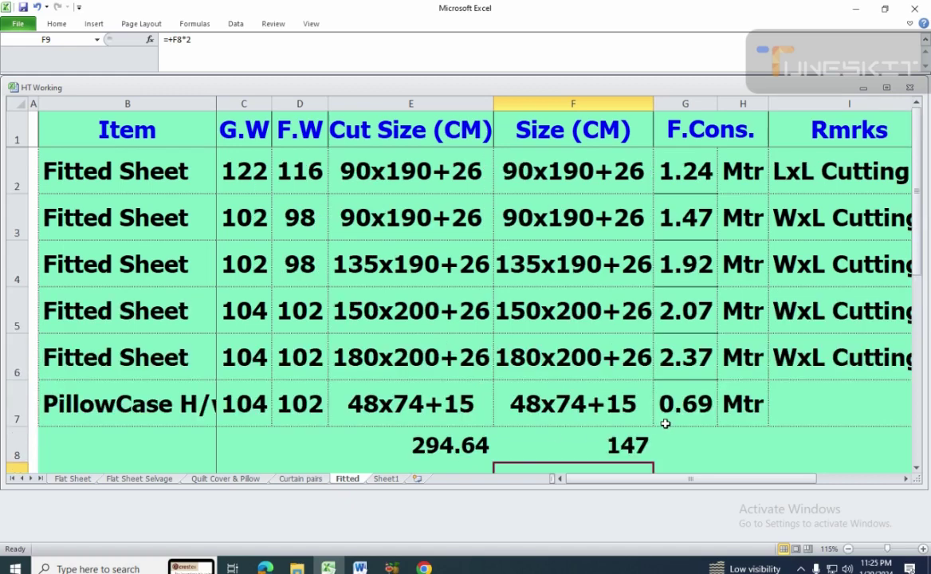
pyautogui.press('Up')
pyautogui.write('+190')
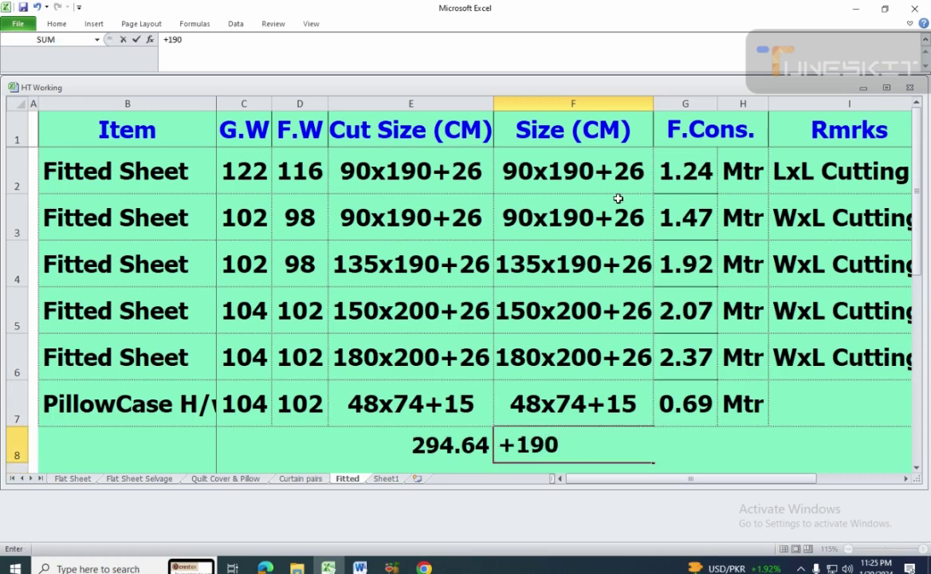
pyautogui.write('+26+26')
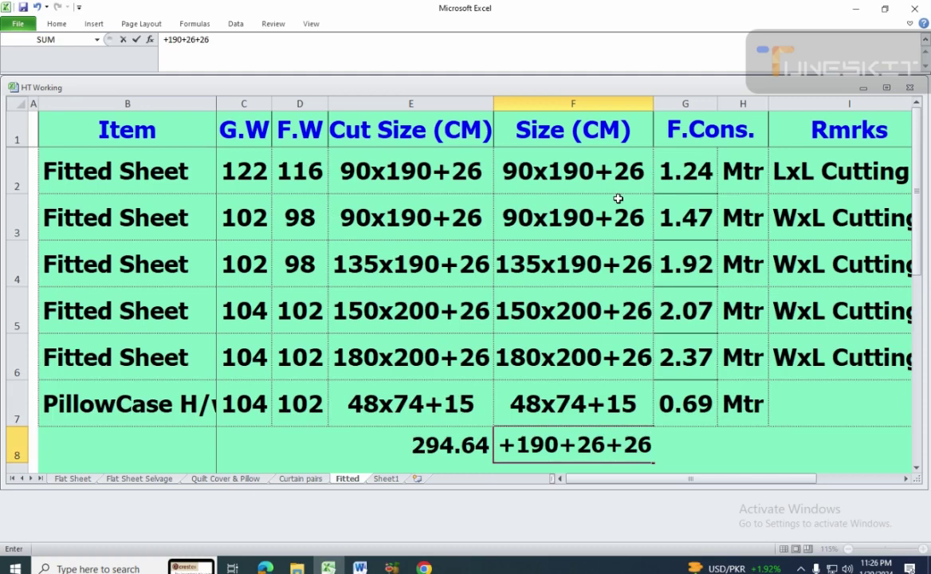
pyautogui.write('+5')
pyautogui.press('Return')
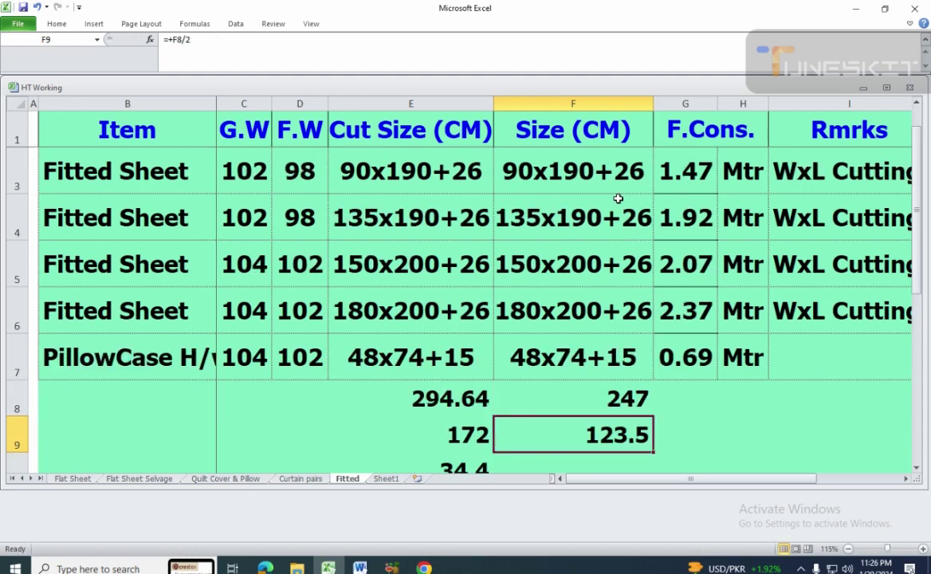
pyautogui.press('Up')
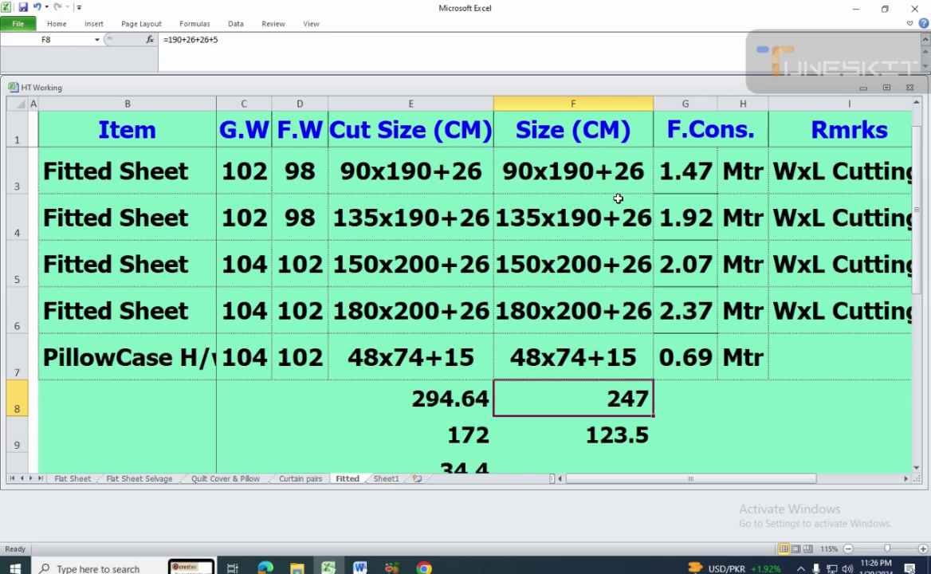
# - Divide the cut length in F8 by two in G8 with the formula =+F8/2
pyautogui.press('Right')
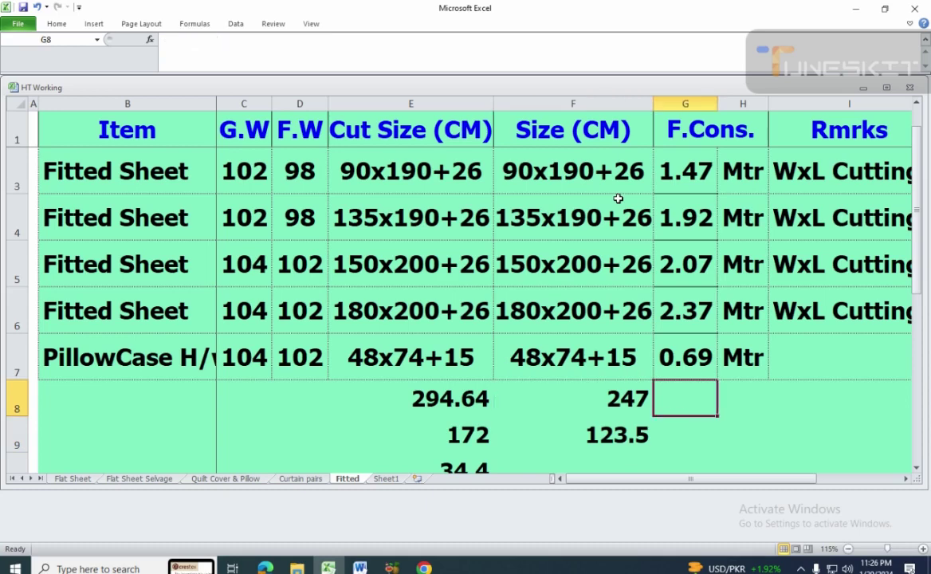
pyautogui.write('+')
pyautogui.press('Left')
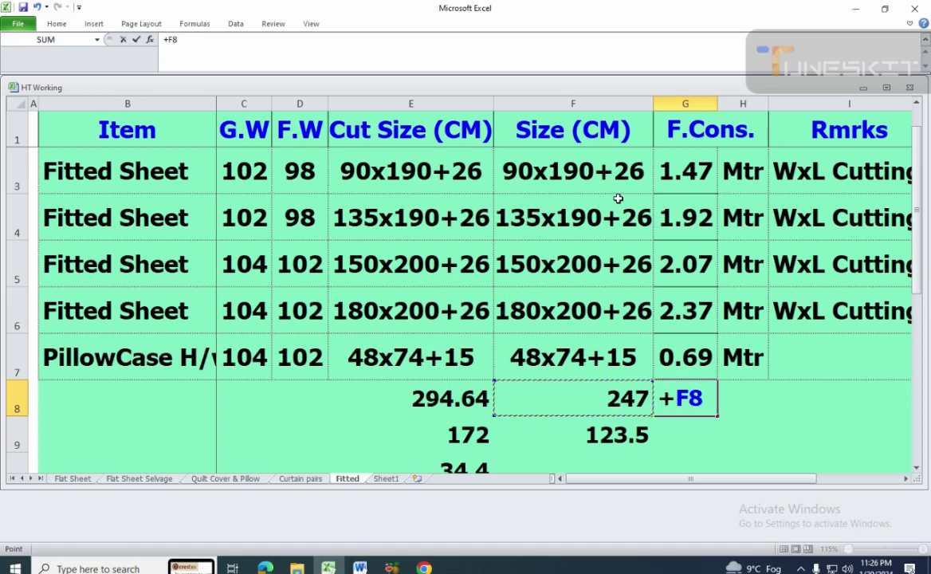
pyautogui.write('/2')
pyautogui.press('Return')
pyautogui.press('Up')
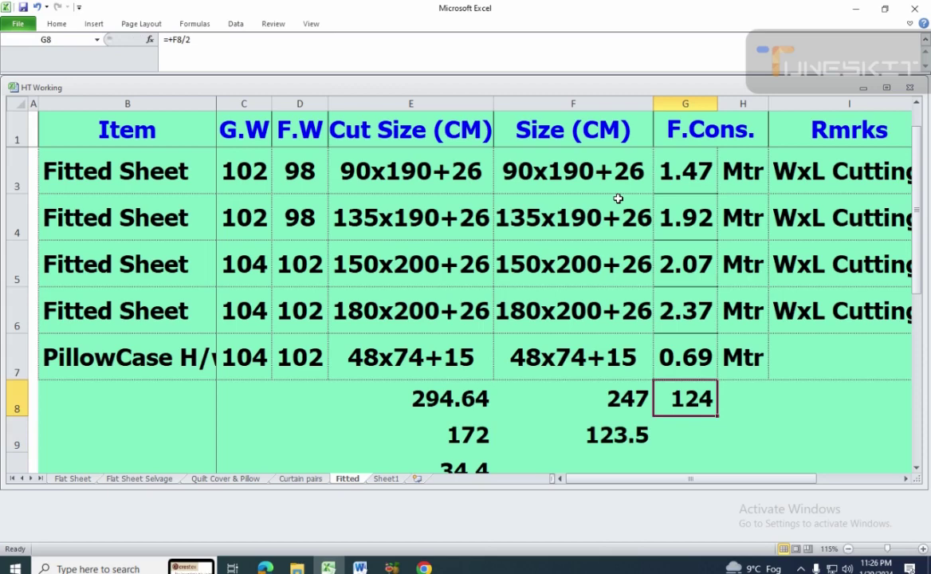
# - Change the length in the first fitted sheet's cut size, E2, to 247 and remove the +26 allowance
pyautogui.scroll(1, 682, 390)
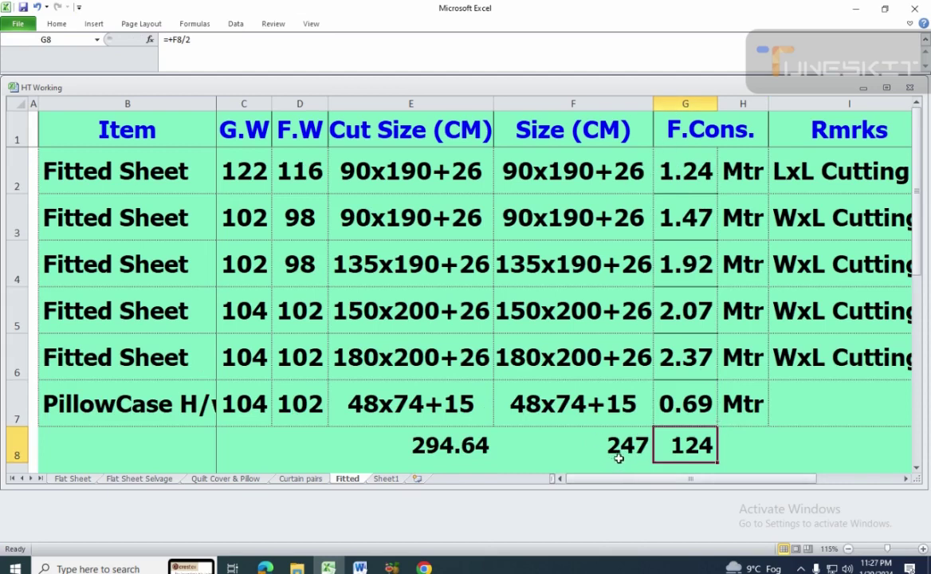
pyautogui.click(355, 153)
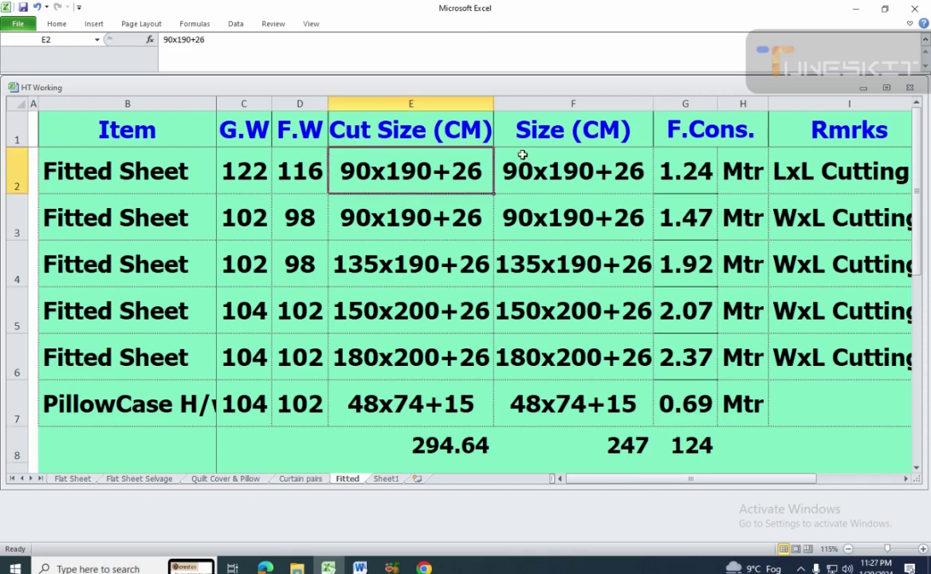
pyautogui.press('F2')
pyautogui.press('Left')
pyautogui.press('Left')
pyautogui.press('Left')
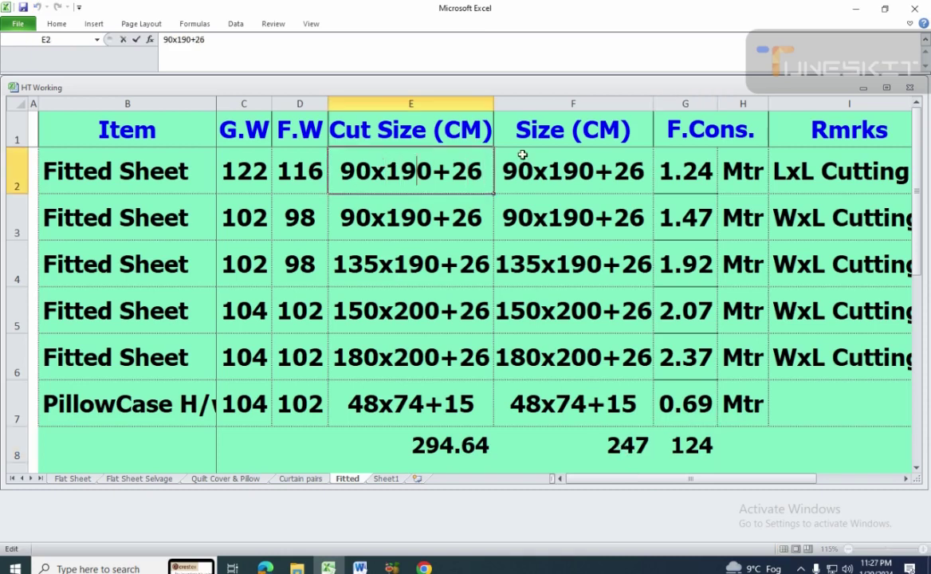
pyautogui.hotkey('shift', 'Left')
pyautogui.hotkey('shift', 'Left')
pyautogui.hotkey('shift', 'Left')
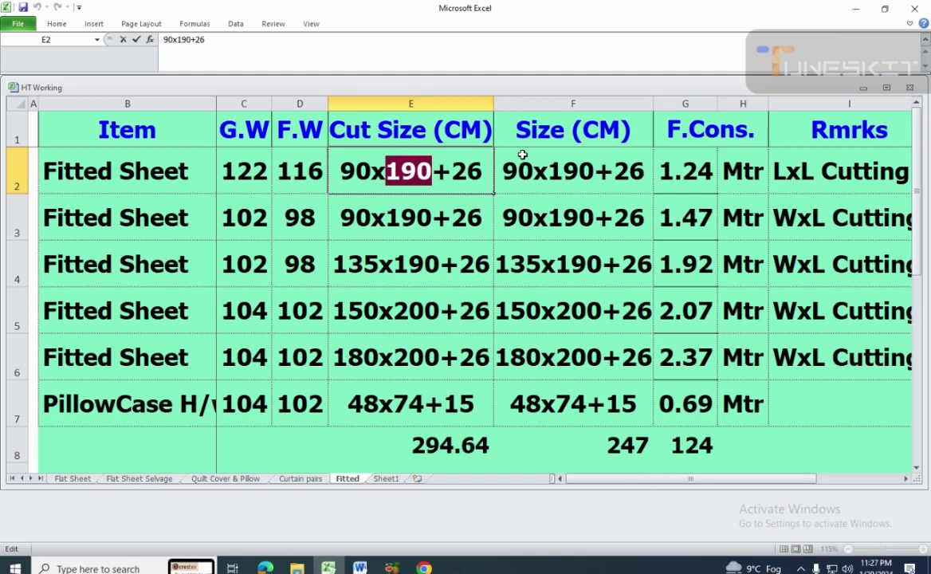
pyautogui.write('247')
pyautogui.hotkey('shift', 'Right')
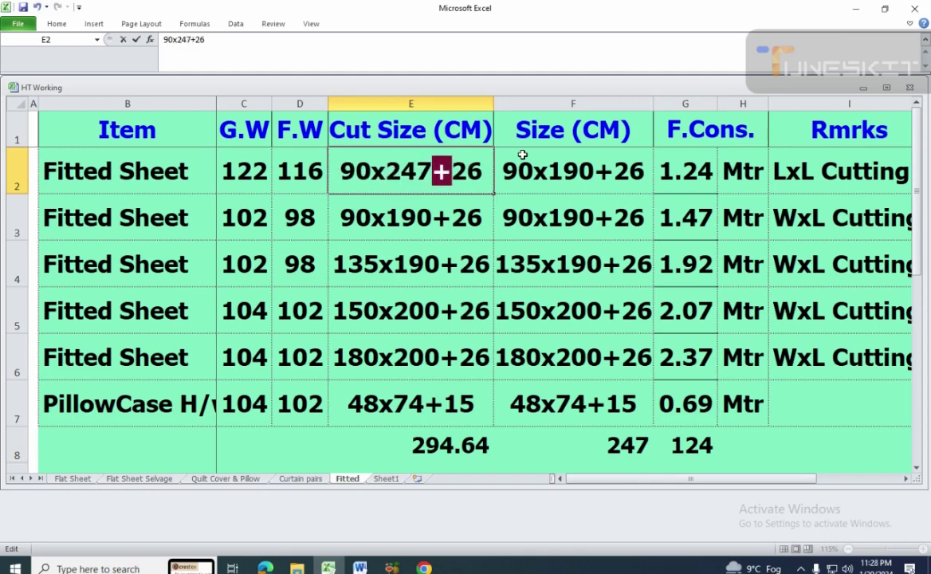
pyautogui.hotkey('shift', 'Right')
pyautogui.hotkey('shift', 'Right')
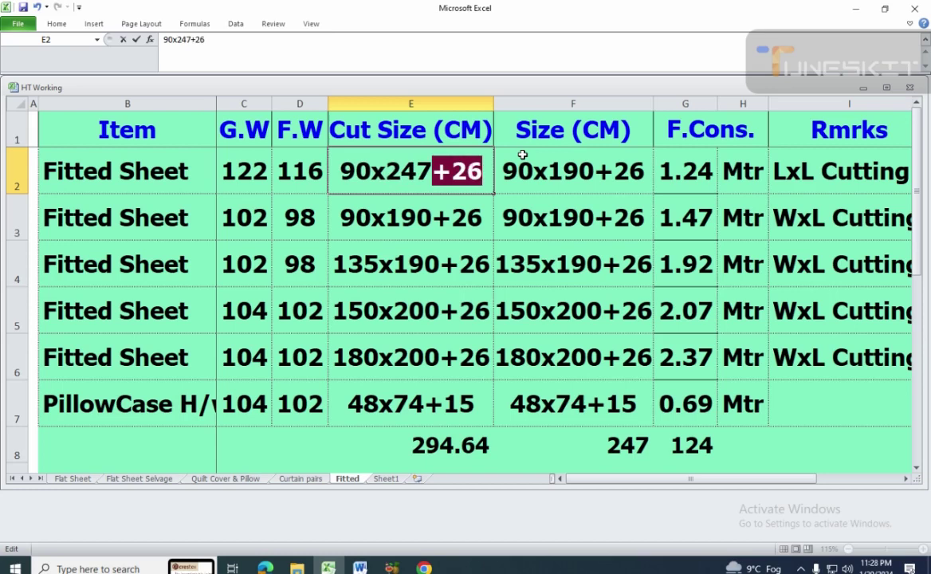
pyautogui.press('Delete')
# - Set the width in the E2 cut size to 147, making the entry 147x247
pyautogui.press('Left')
pyautogui.press('Left')
pyautogui.press('Left')
pyautogui.press('Left')
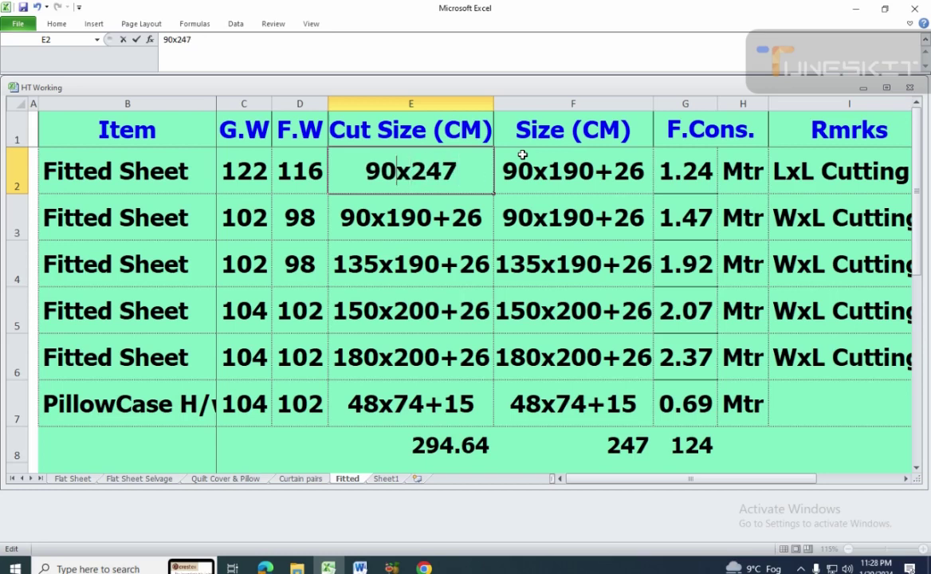
pyautogui.hotkey('shift', 'Right')
pyautogui.hotkey('shift', 'Right')
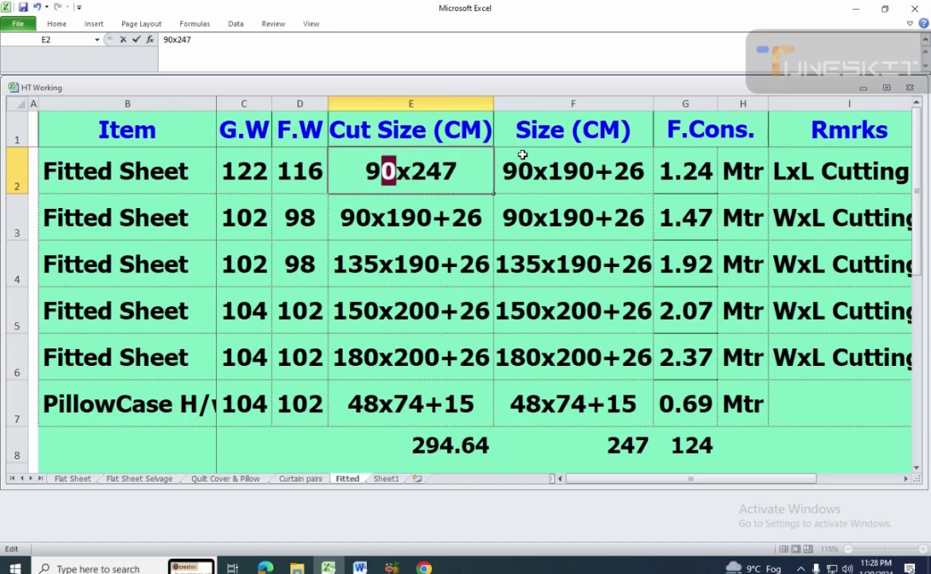
pyautogui.write('147')
pyautogui.press('Return')
pyautogui.press('Up')
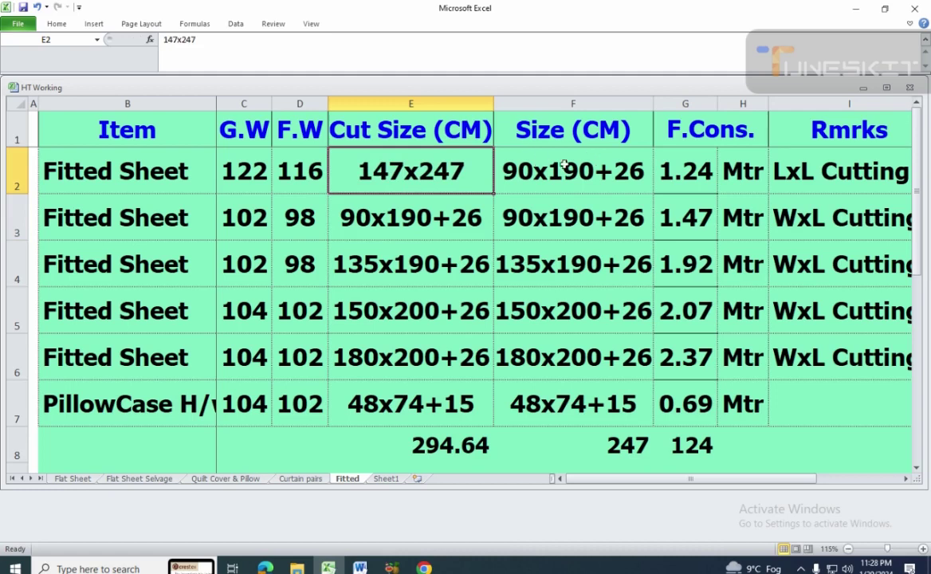
# - Replace the F8 formula with the first fitted sheet's cut width calculation, =90+26+26+5
pyautogui.scroll(-1, 663, 453)
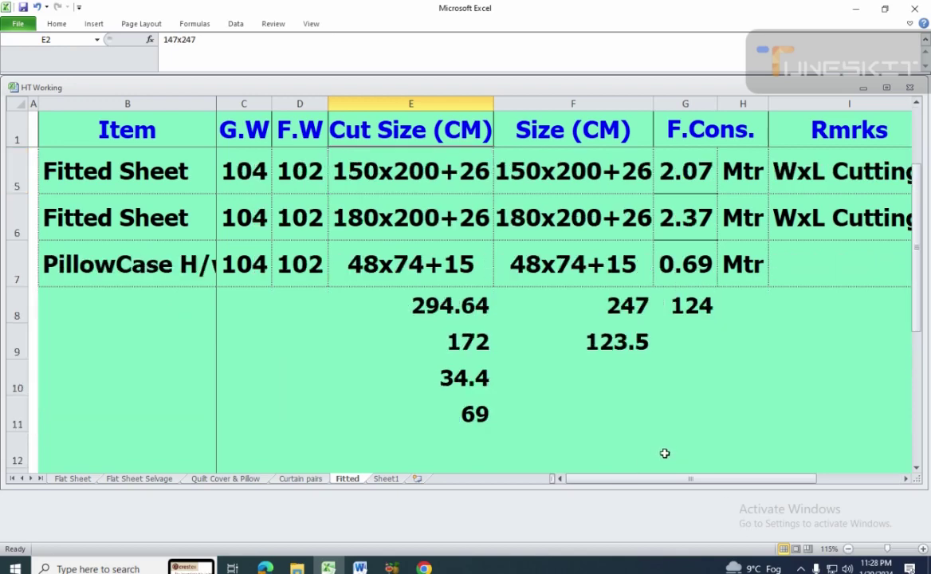
pyautogui.scroll(1, 645, 383)
pyautogui.click(628, 440)
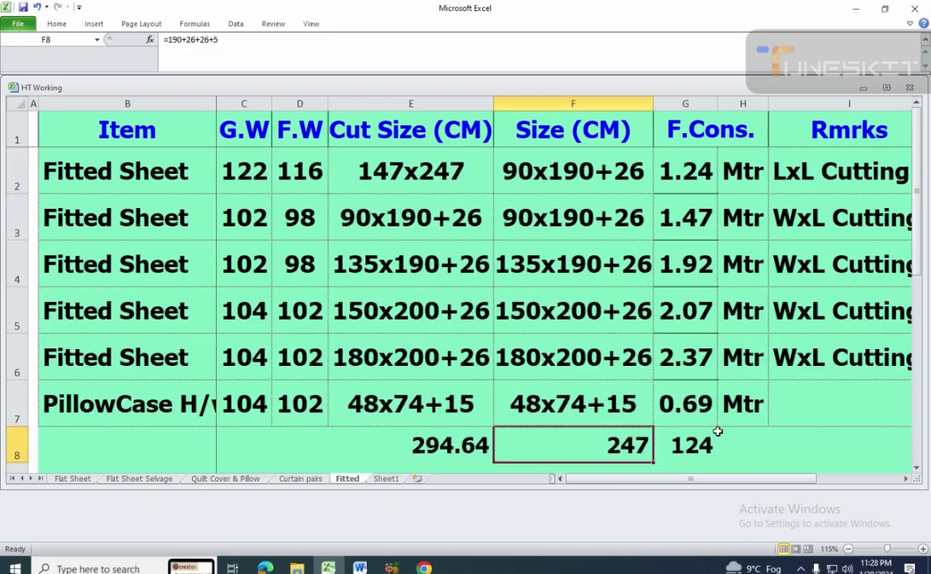
pyautogui.write('+')
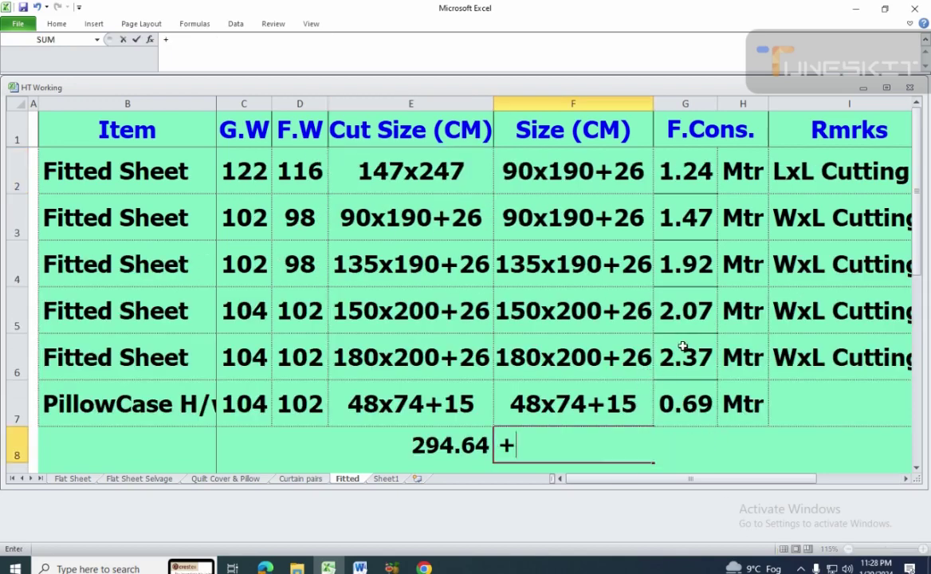
pyautogui.write('90+26+26')
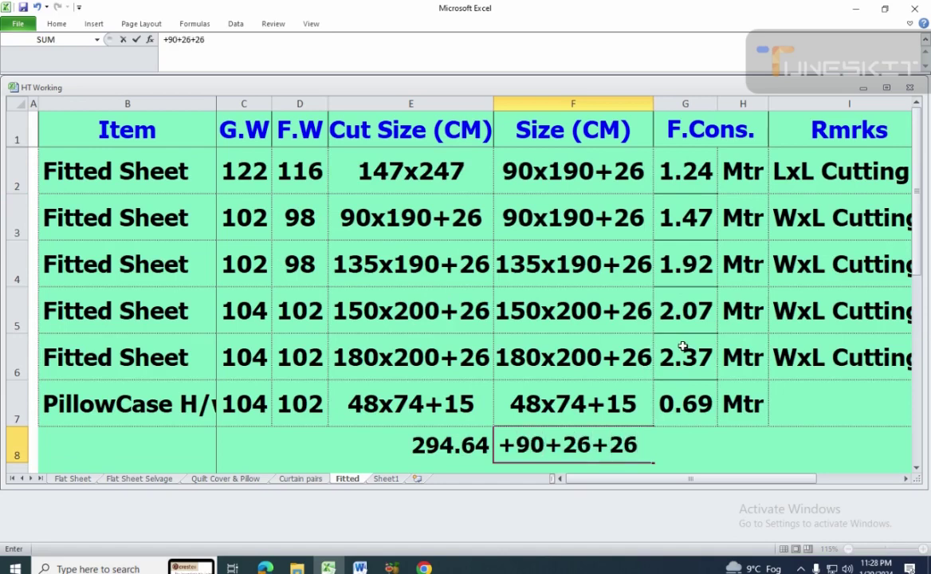
pyautogui.write('+5')
pyautogui.press('Return')
pyautogui.press('Up')
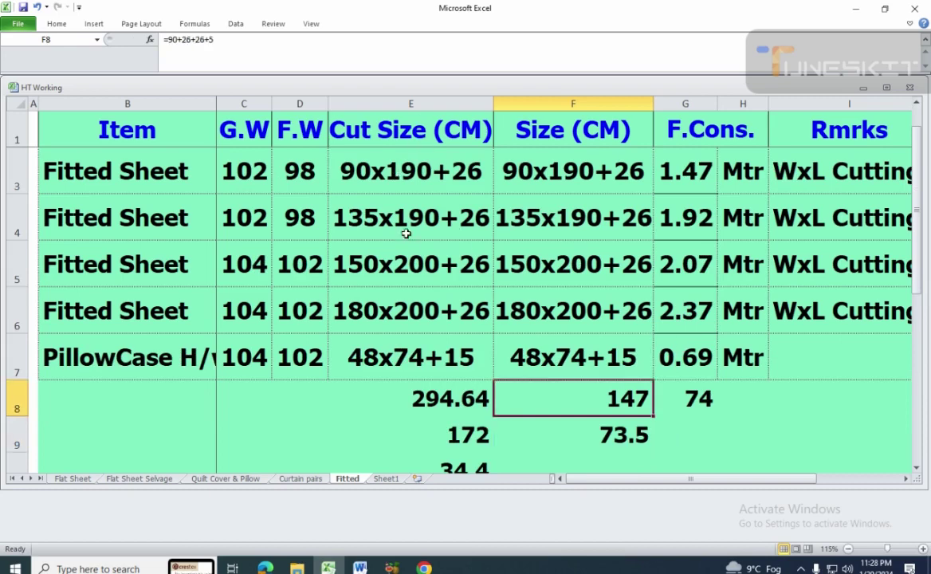
# - Swap the dimensions of the first fitted sheet's cut size in E2 so the entry reads 247x147
pyautogui.click(410, 167)
pyautogui.scroll(1, 412, 175)
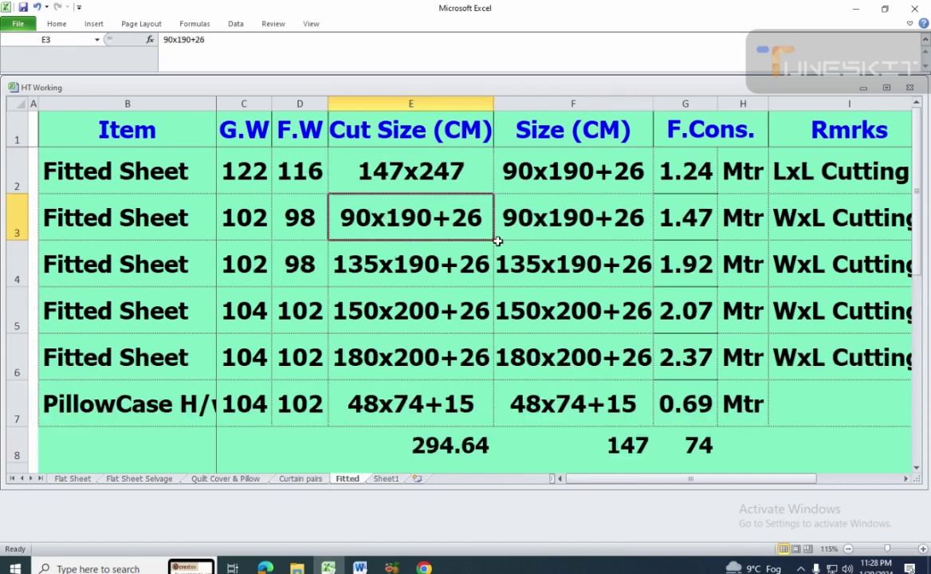
pyautogui.doubleClick(366, 158)
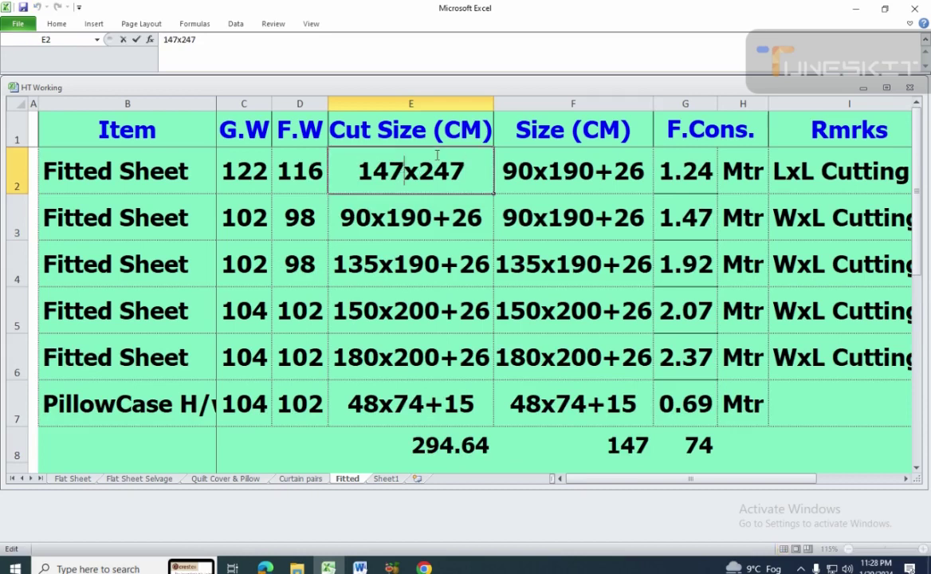
pyautogui.hotkey('shift', 'Left')
pyautogui.hotkey('shift', 'Left')
pyautogui.hotkey('shift', 'Left')
pyautogui.write('247')
pyautogui.press('Right')
pyautogui.hotkey('shift', 'Right')
pyautogui.write('1')
pyautogui.press('Return')
pyautogui.press('Up')
pyautogui.press('Left')
pyautogui.press('Right')
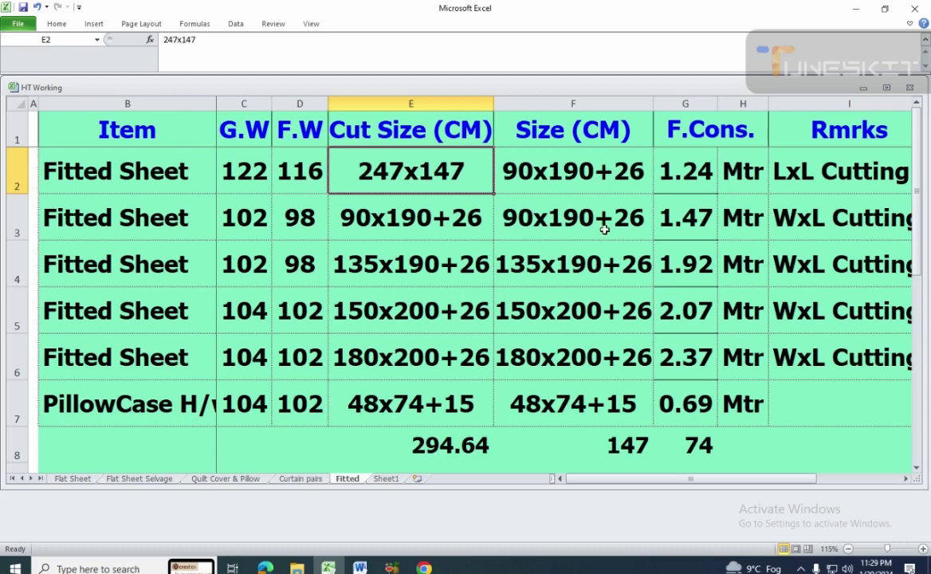
# - Enter the second fitted sheet's cut length calculation in F8 as =190+26+26+5
pyautogui.click(623, 444)
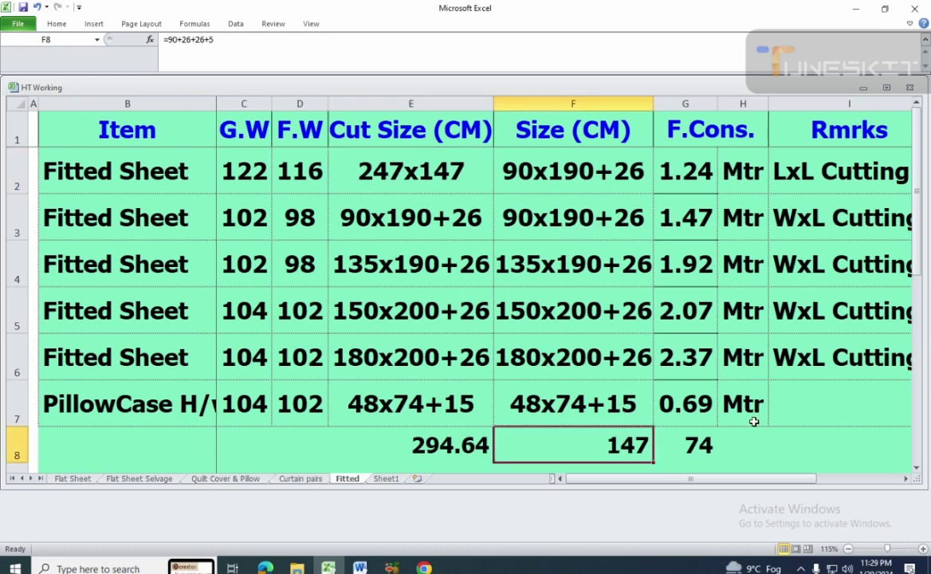
pyautogui.write('+190')
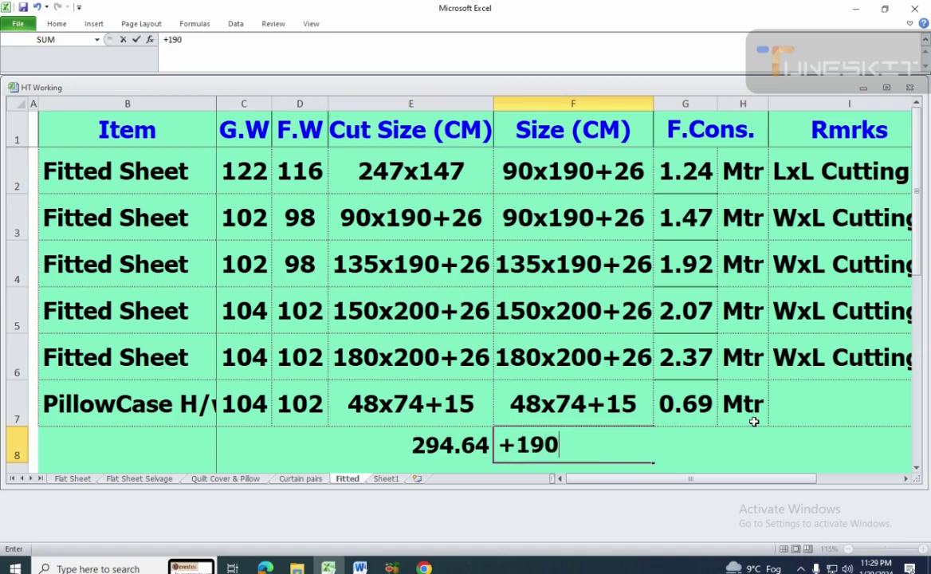
pyautogui.write('+26+26+')
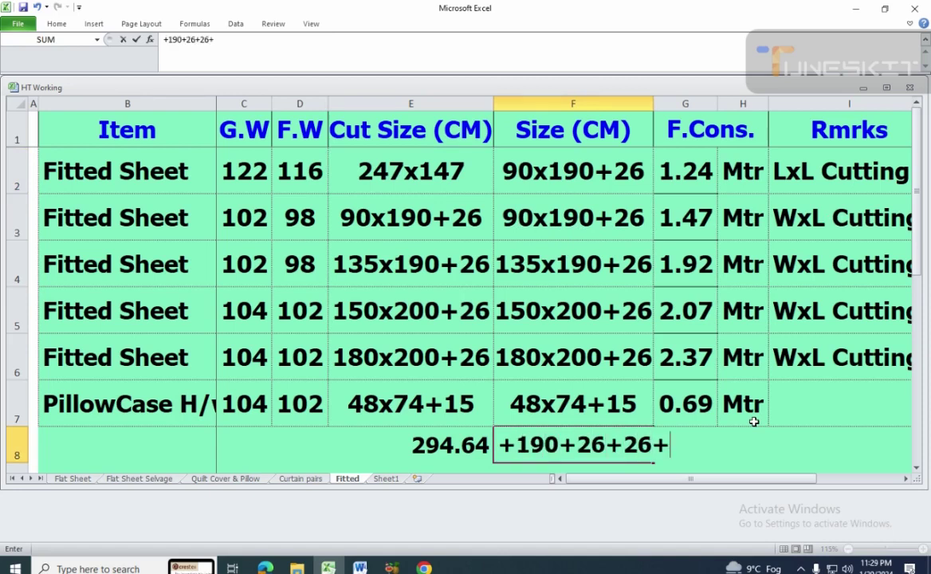
pyautogui.write('5')
pyautogui.press('Return')
pyautogui.press('Up')
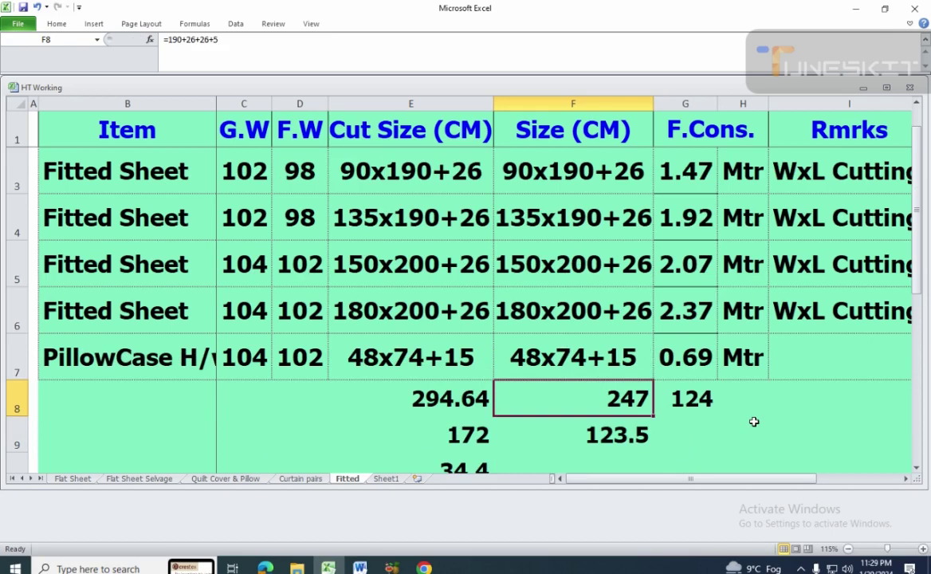
# - Convert the second fitted sheet's 98-inch finished width to centimetres in E8 with the formula =98*2.54
pyautogui.press('Left')
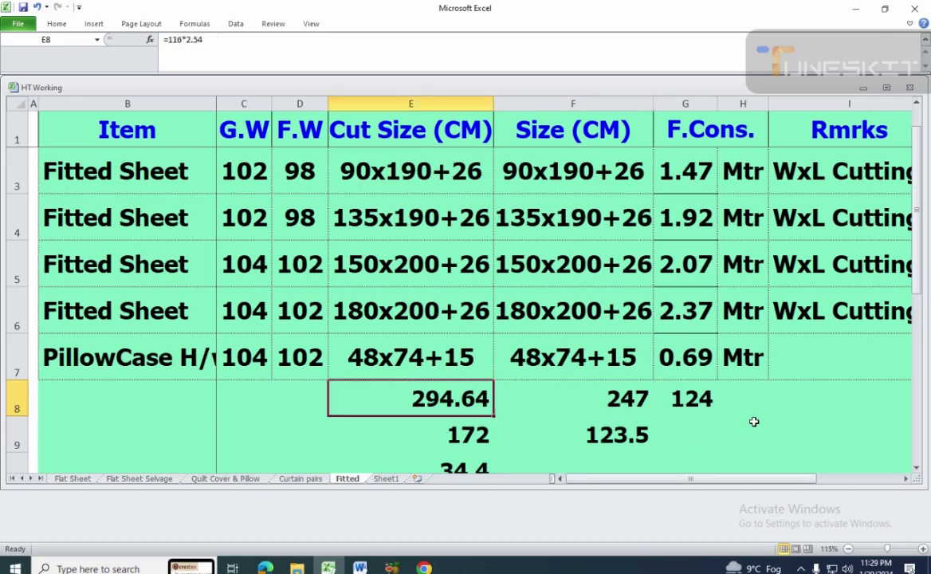
pyautogui.write('+9')
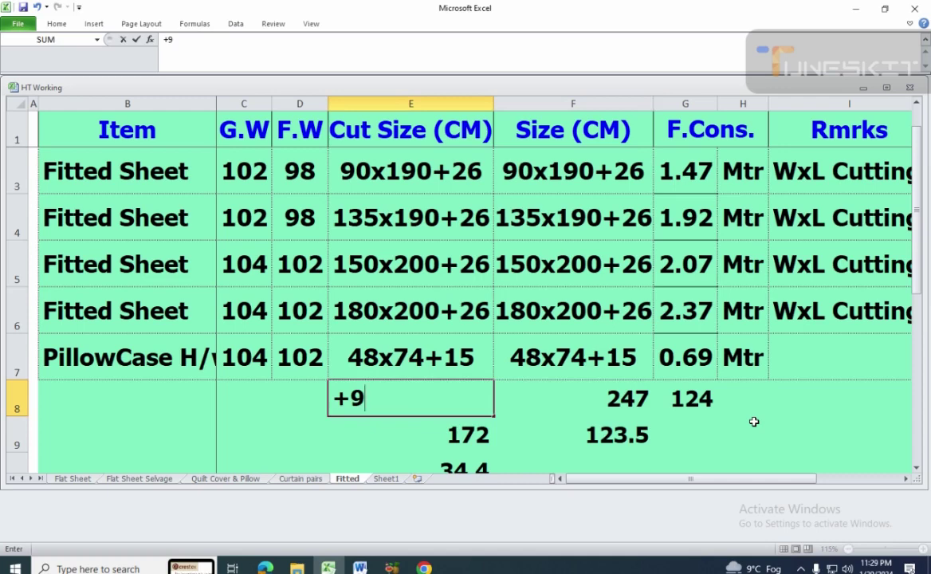
pyautogui.write('8*2.5')
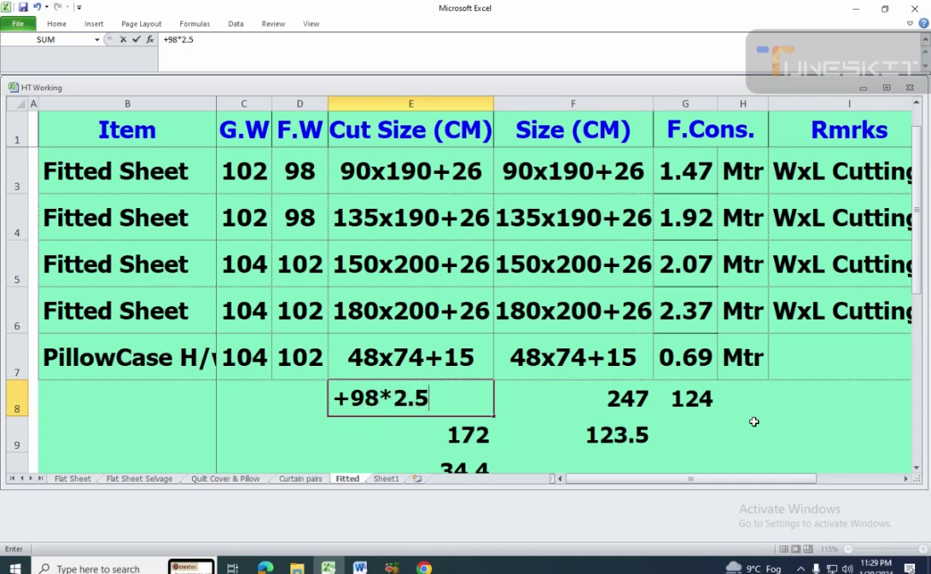
pyautogui.press('Return')
pyautogui.press('Up')
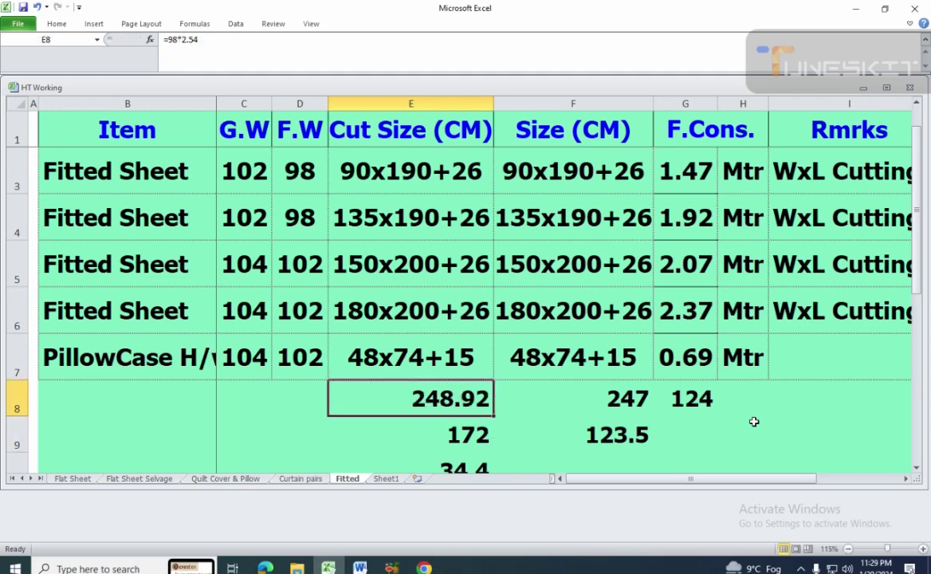
# - Compare the converted fabric width in E8 with the cut length in F8, and check the second fitted sheet's size in row 3
pyautogui.press('Right')
pyautogui.press('Right')
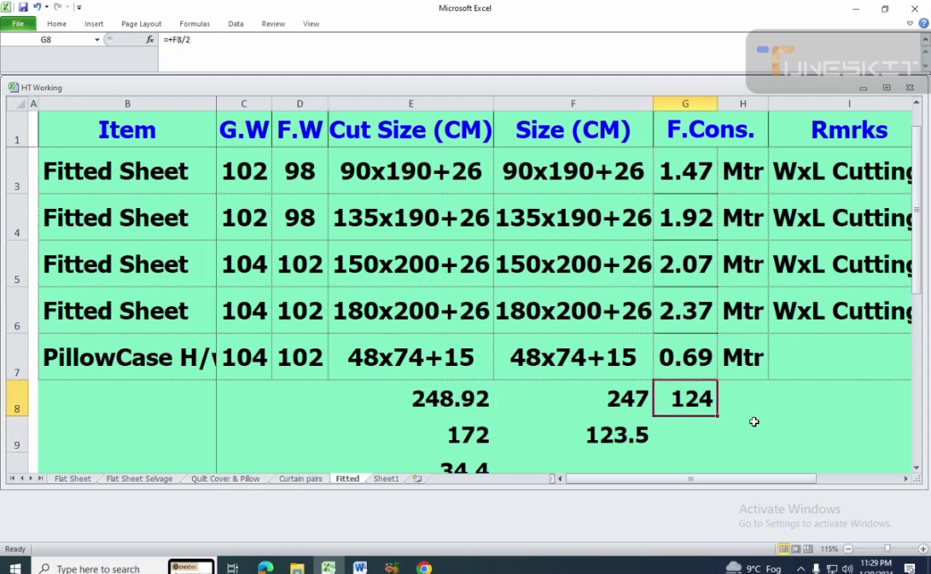
pyautogui.press('Left')
pyautogui.press('Left')
pyautogui.press('Right')
pyautogui.press('Left')
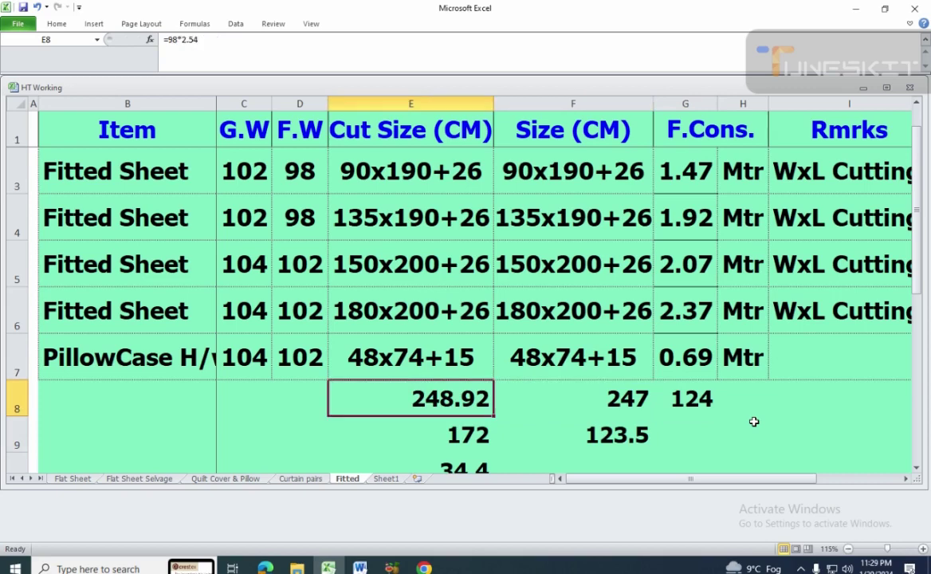
pyautogui.press('Right')
pyautogui.press('Up')
pyautogui.press('Up')
pyautogui.press('Up')
pyautogui.press('Up')
pyautogui.press('Up')
pyautogui.press('Left')
pyautogui.press('Right')
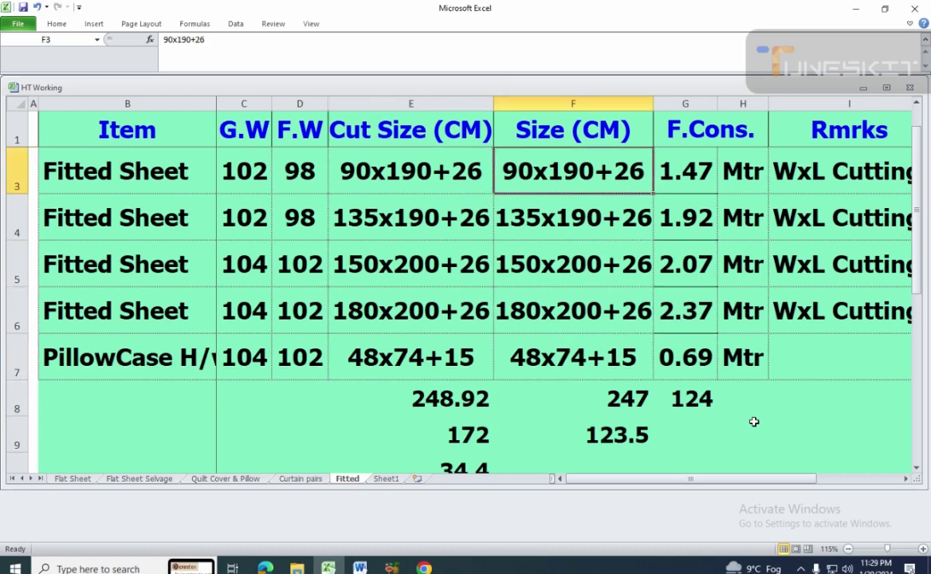
# - Copy the cut size from E2 down into E3 and change its second dimension to 247
pyautogui.press('Up')
pyautogui.press('Left')
pyautogui.hotkey('shift', 'Down')
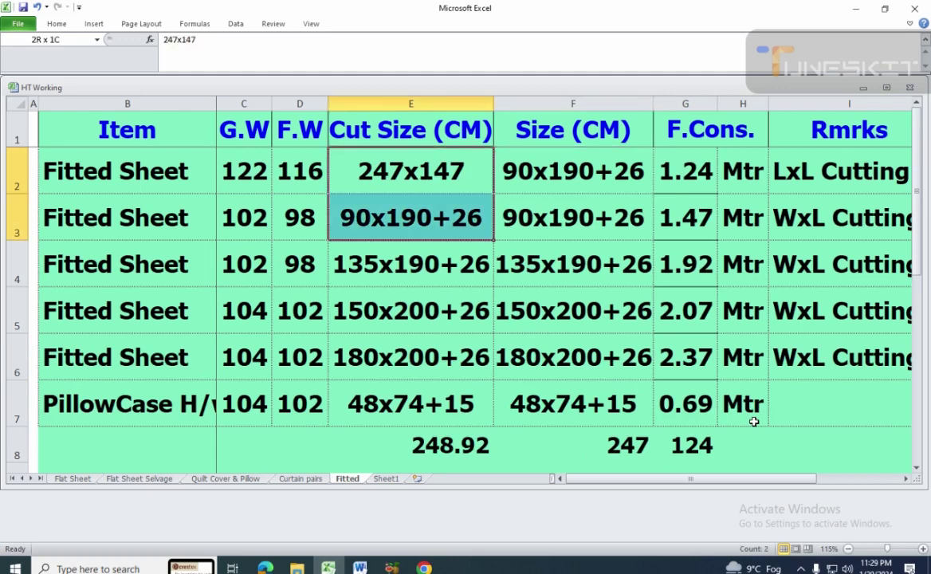
pyautogui.hotkey('ctrl', 'd')
pyautogui.press('Down')
pyautogui.press('F2')
pyautogui.hotkey('shift', 'Left')
pyautogui.hotkey('shift', 'Left')
pyautogui.hotkey('shift', 'Left')
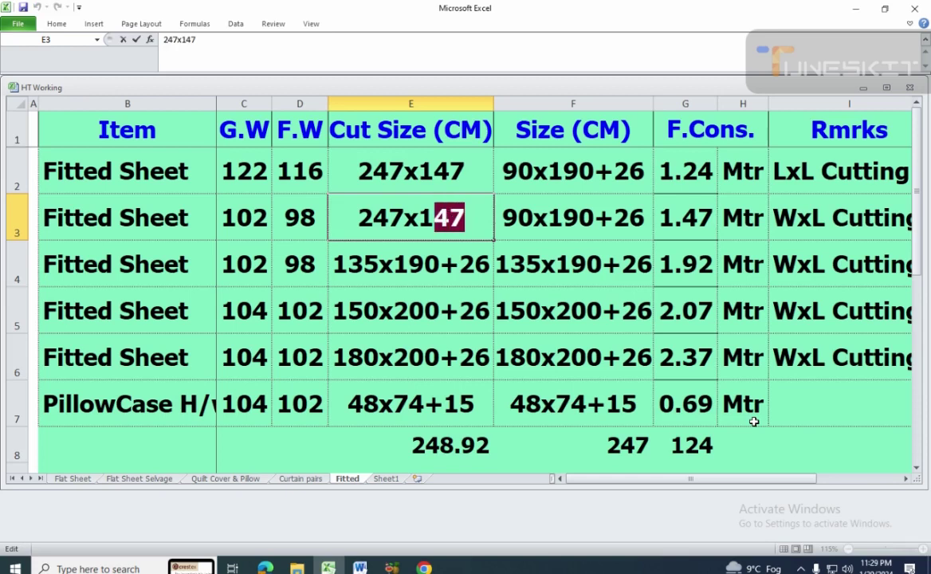
pyautogui.write('247')
pyautogui.press('Return')
pyautogui.press('Up')
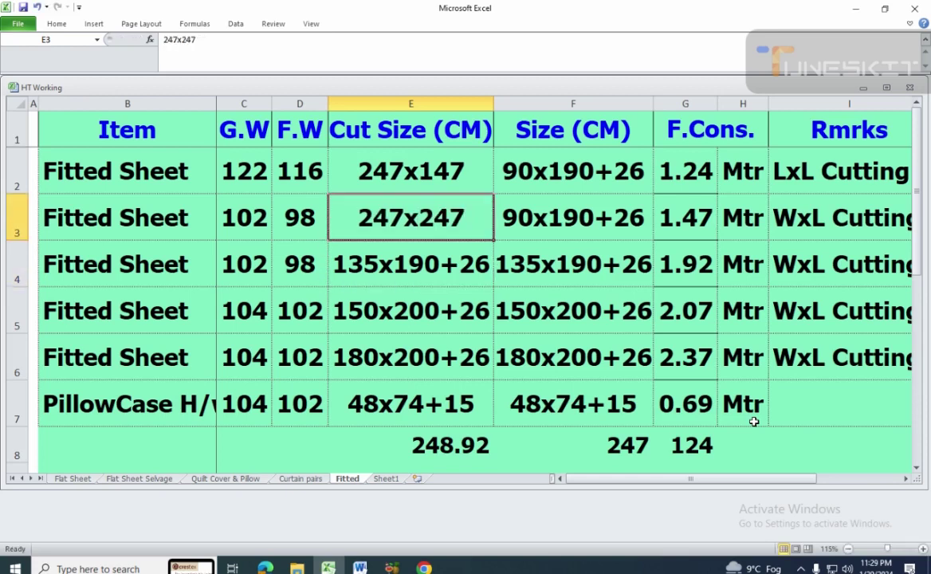
# - Set the first dimension of the E3 cut size to 147, making the entry 147x247
pyautogui.press('Right')
pyautogui.press('Left')
pyautogui.press('F2')
pyautogui.press('Left')
pyautogui.press('Home')
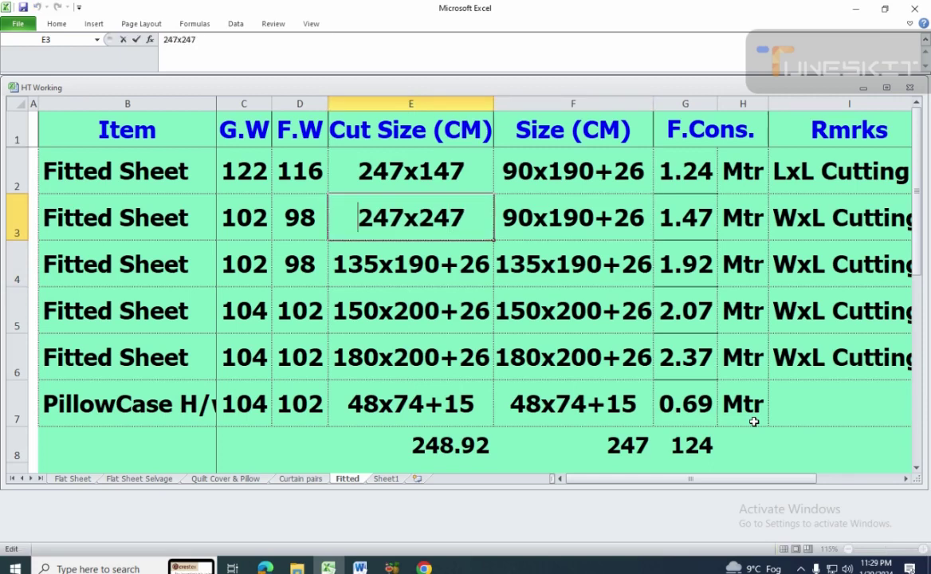
pyautogui.hotkey('shift', 'Right')
pyautogui.write('1')
pyautogui.press('Return')
pyautogui.press('Up')
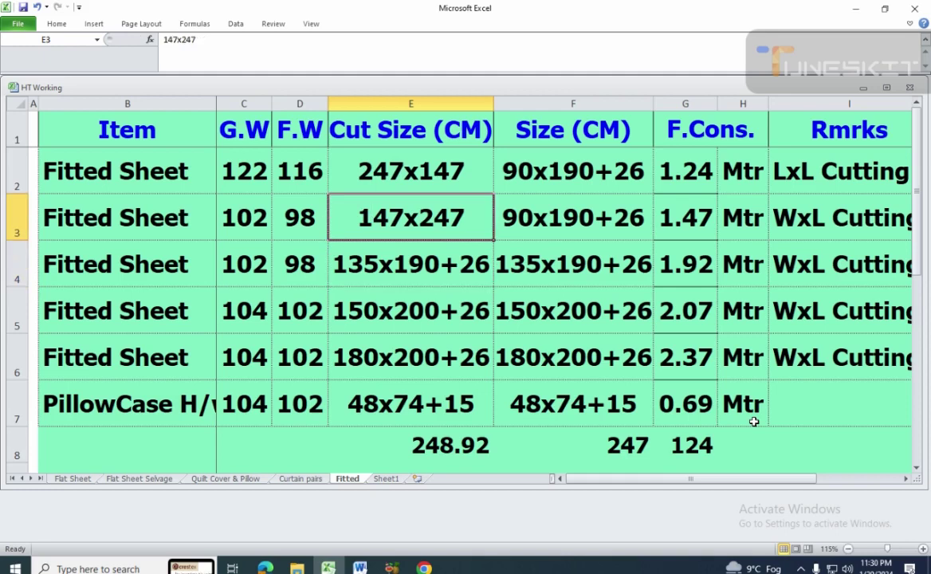
# - Compare the fabric consumption and cut sizes of the first two fitted sheets, and check the third fitted sheet's size in row 4
pyautogui.press('Right')
pyautogui.press('Right')
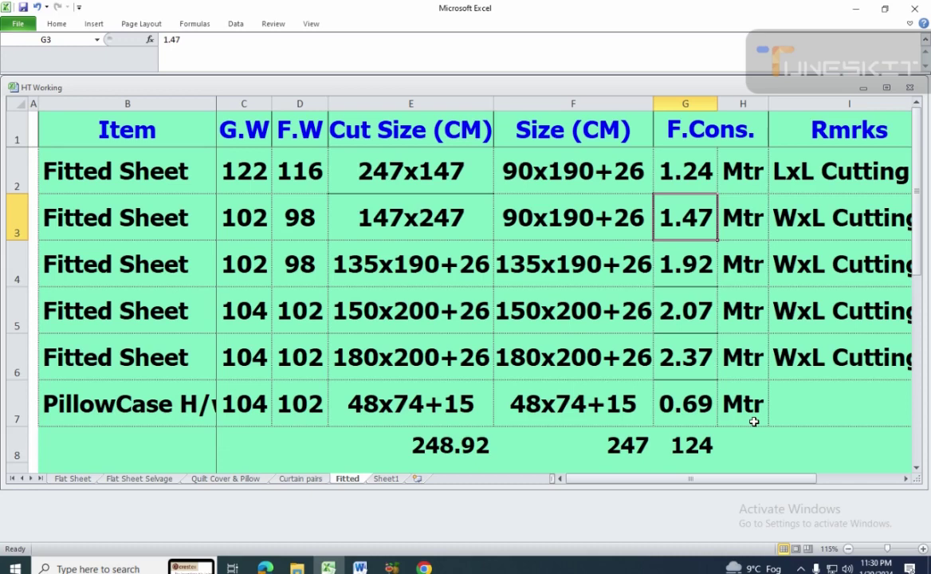
pyautogui.press('Up')
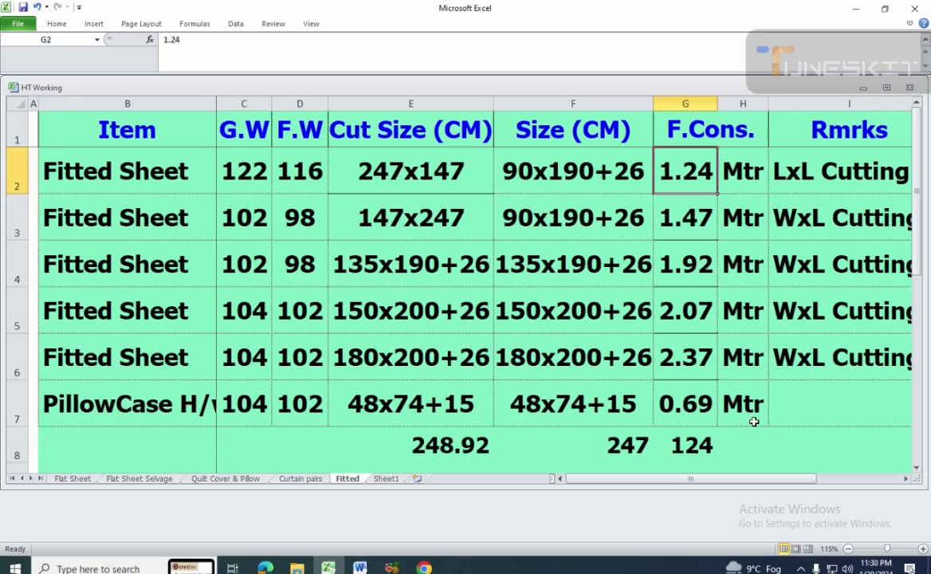
pyautogui.press('Left')
pyautogui.press('Left')
pyautogui.press('Left')
pyautogui.press('Right')
pyautogui.press('Down')
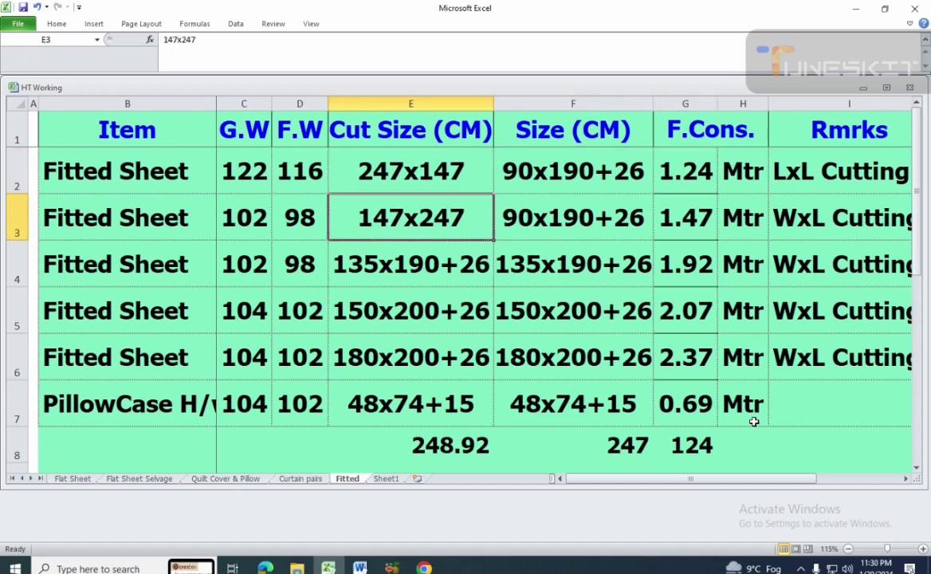
pyautogui.press('Right')
pyautogui.press('Right')
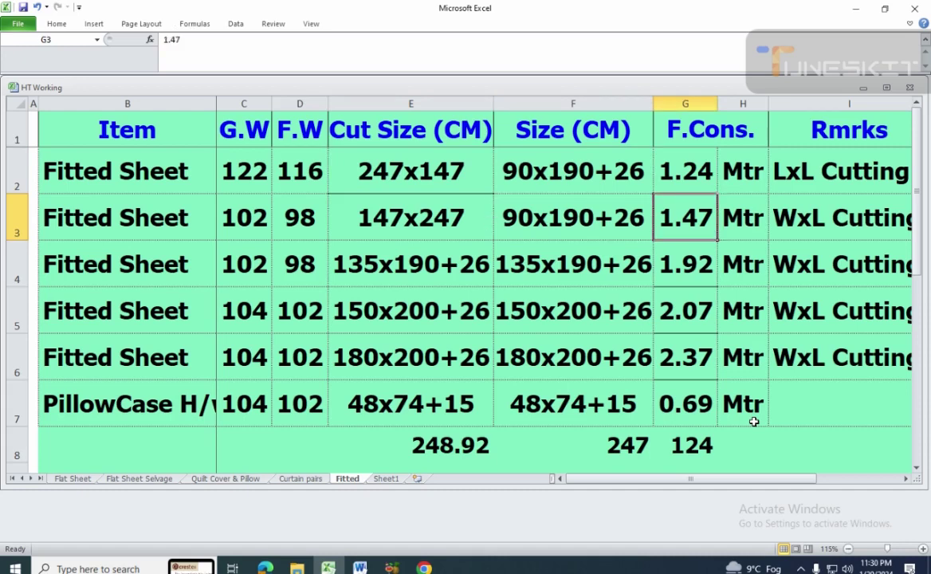
pyautogui.press('Down')
pyautogui.press('Left')
pyautogui.press('Left')
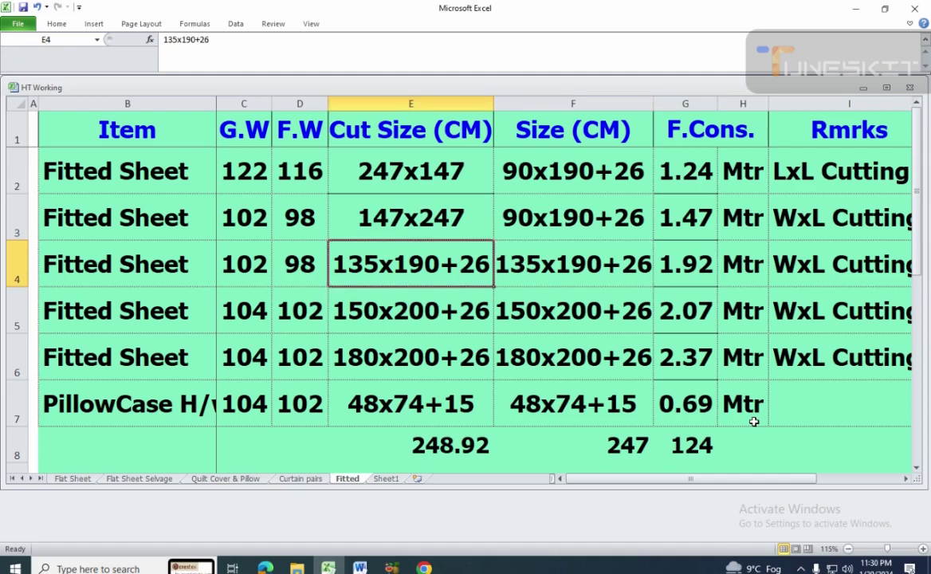
pyautogui.press('Right')
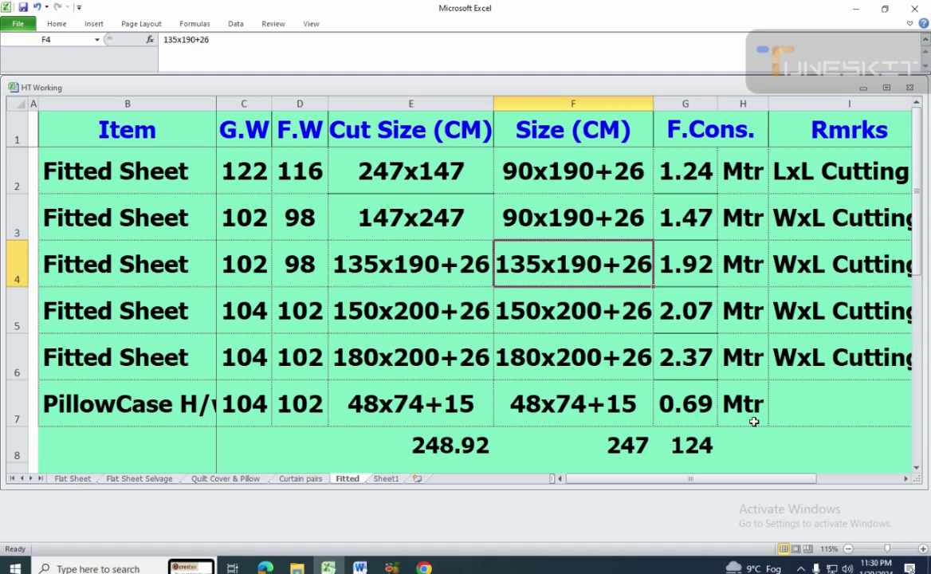
# - Copy the second fitted sheet's cut size from E3 down into E4 for the third fitted sheet
pyautogui.press('Left')
pyautogui.press('Up')
pyautogui.hotkey('shift', 'Down')
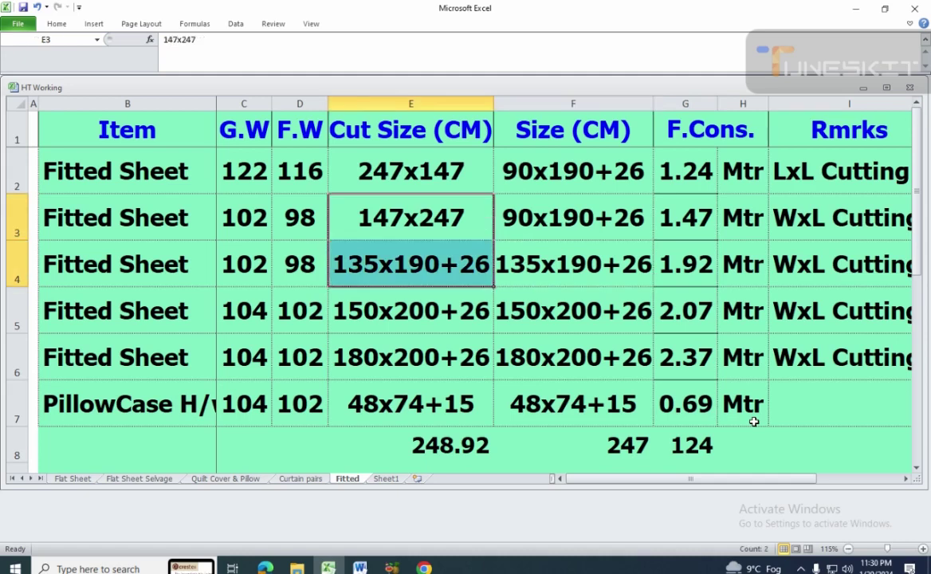
pyautogui.hotkey('ctrl', 'd')
pyautogui.press('Down')
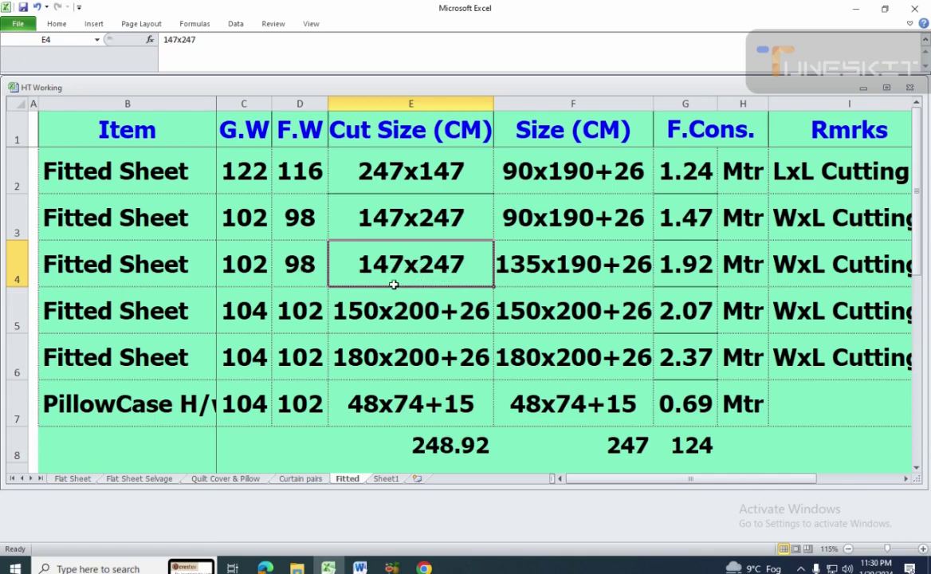
# - Calculate the third fitted sheet's cut width in F8 with the formula 135+26+26+5
pyautogui.click(622, 453)
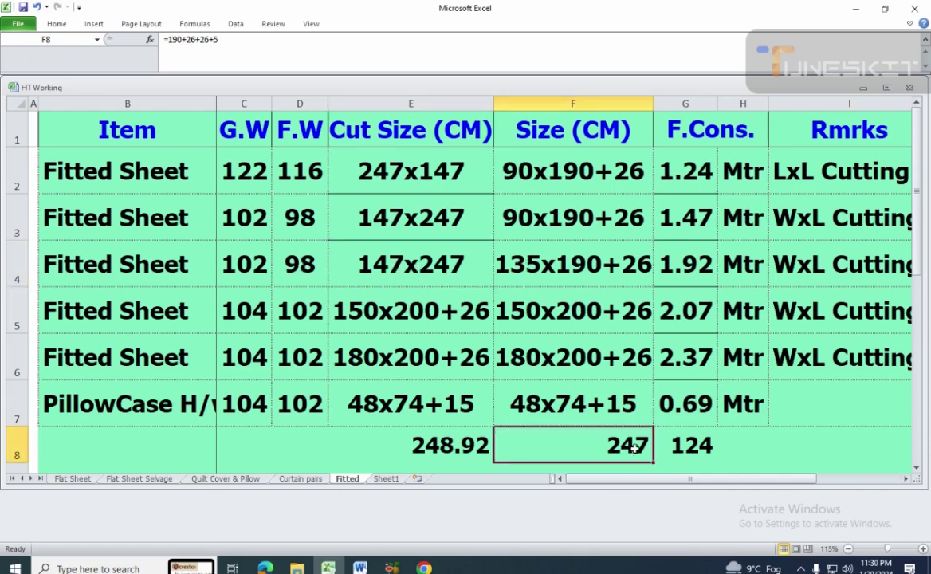
pyautogui.write('+')
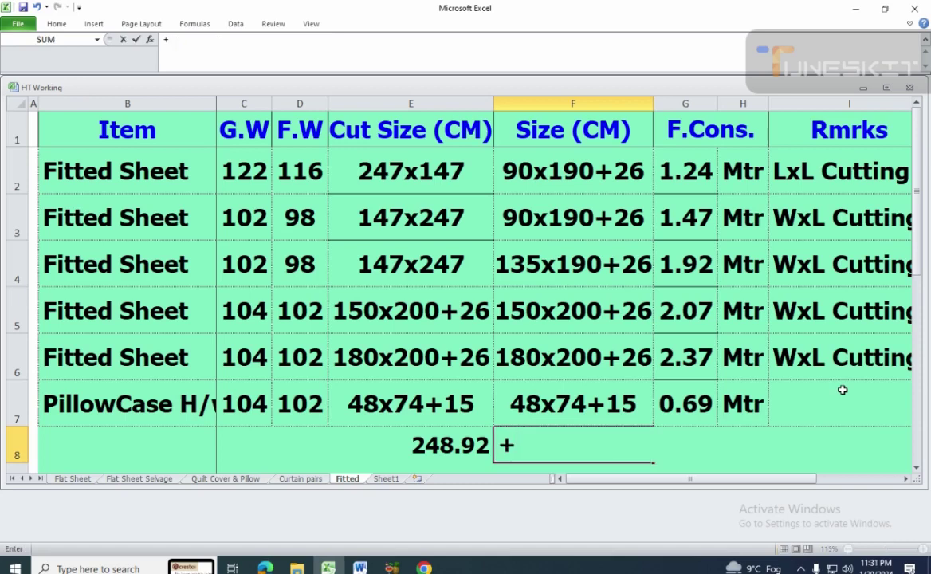
pyautogui.write('135+26+26+5')
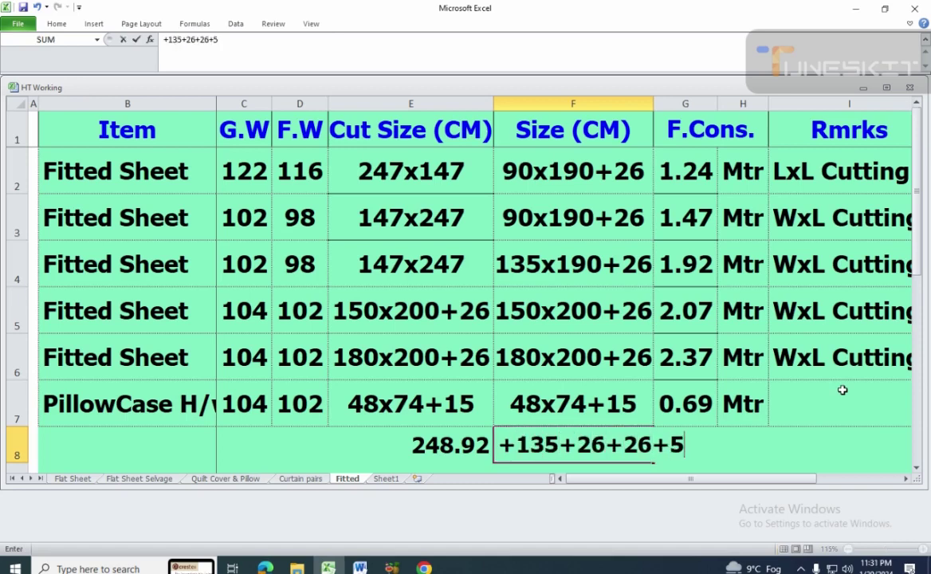
pyautogui.press('Return')
pyautogui.press('Up')
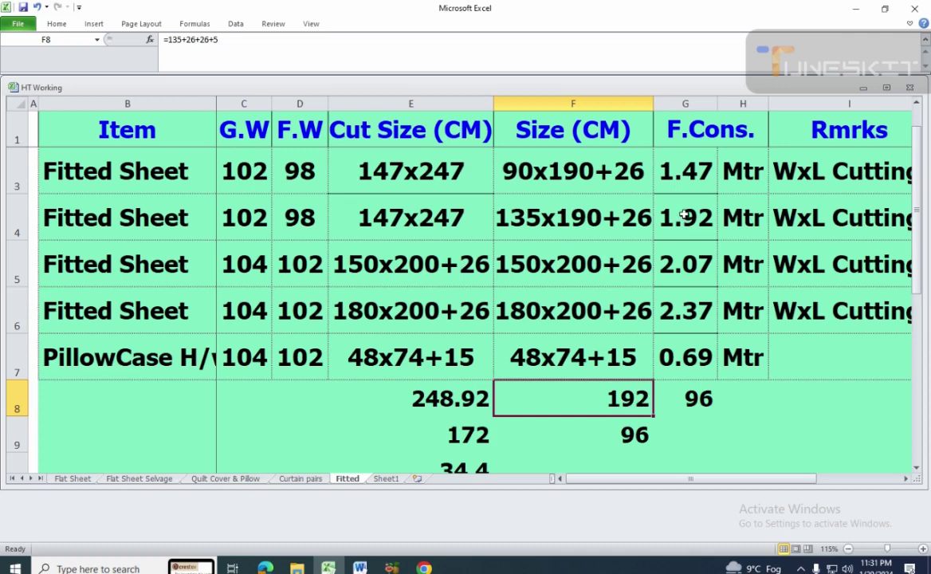
# - Set the first dimension of the third fitted sheet's cut size in E4 to 192, making the entry 192x247
pyautogui.click(681, 220)
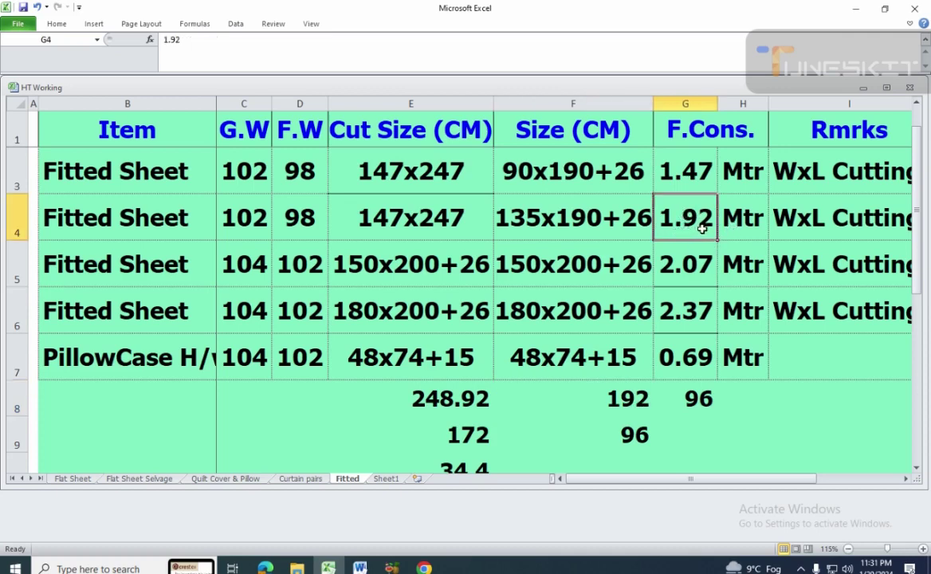
pyautogui.doubleClick(373, 204)
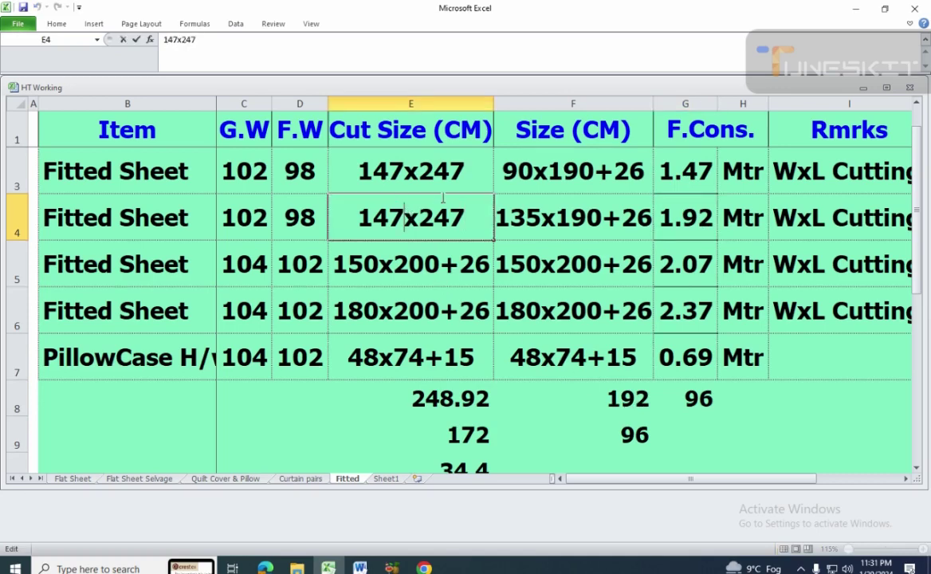
pyautogui.hotkey('shift', 'Left')
pyautogui.hotkey('shift', 'Left')
pyautogui.write('92')
pyautogui.press('Return')
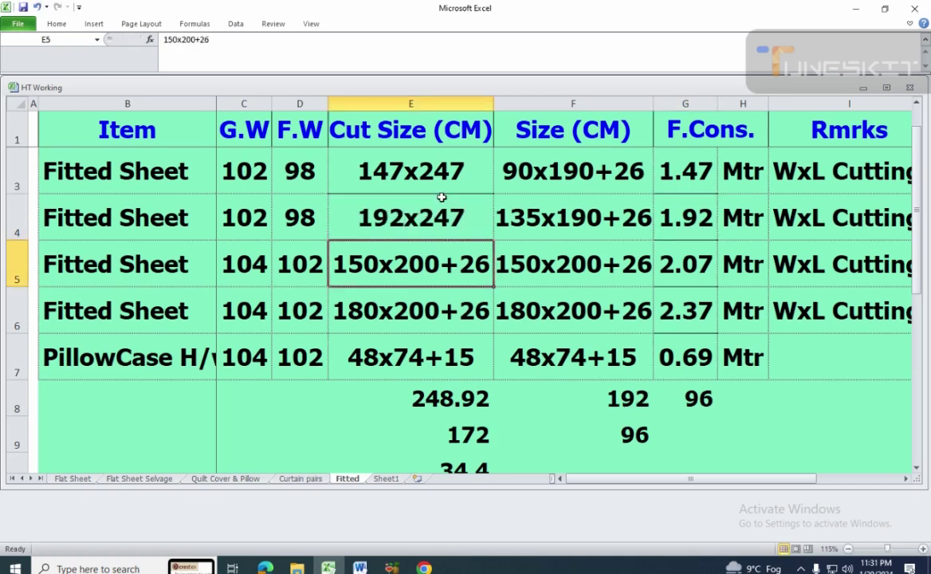
# - Copy the third fitted sheet's cut size from E4 down into E5 for the fourth fitted sheet
pyautogui.press('Down')
pyautogui.press('Up')
pyautogui.press('Right')
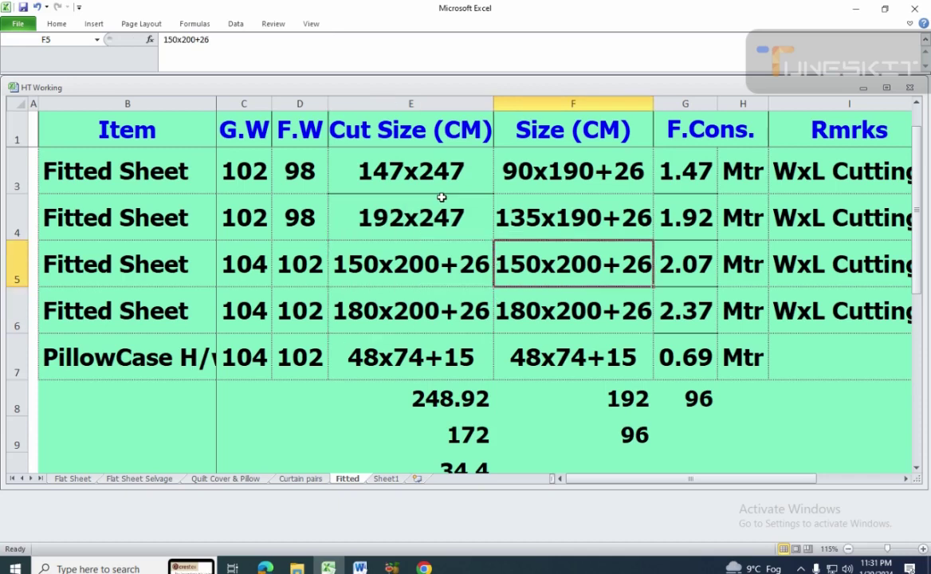
pyautogui.press('Left')
pyautogui.press('Up')
pyautogui.hotkey('shift', 'Down')
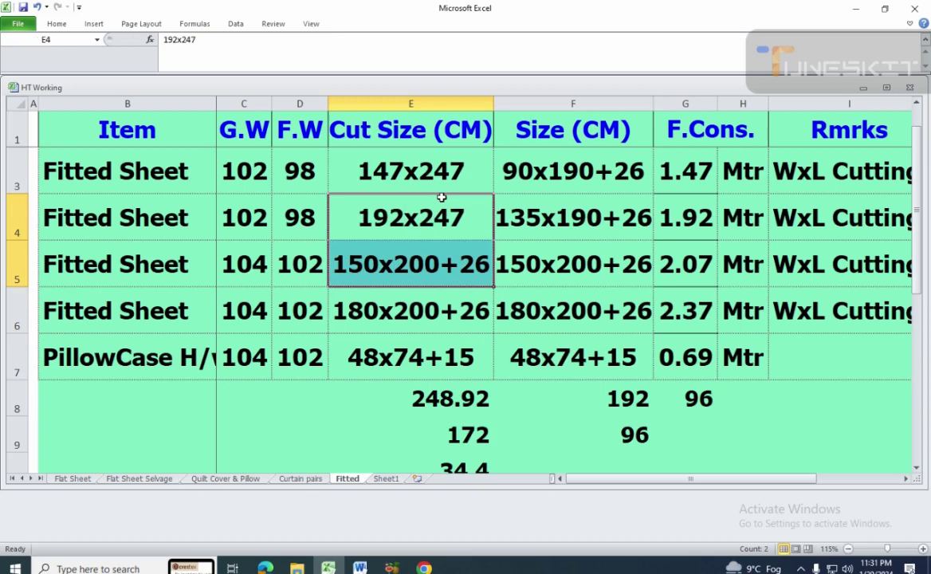
pyautogui.hotkey('ctrl', 'd')
pyautogui.press('Down')
# - Check the fourth fitted sheet's finished size and fabric consumption in row 5
pyautogui.press('Right')
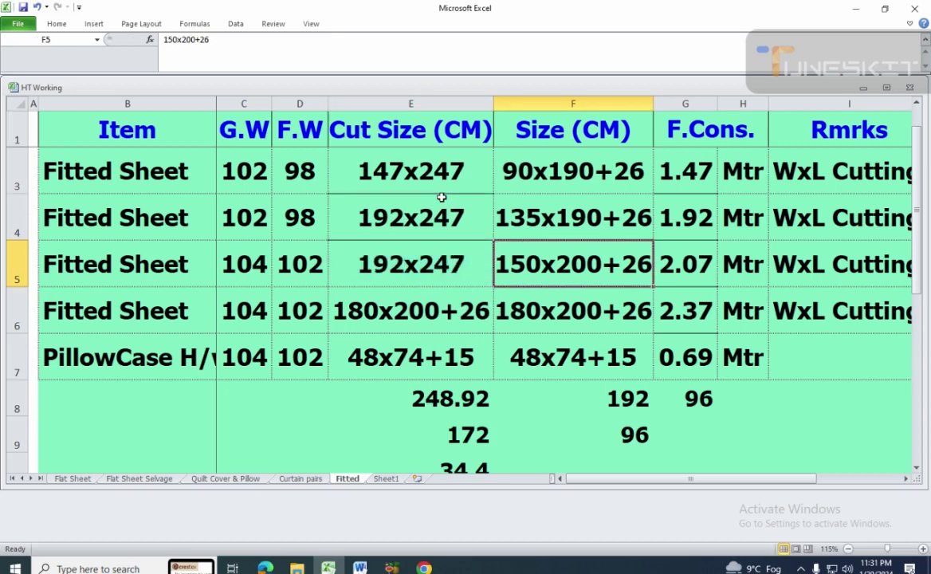
pyautogui.press('Right')
pyautogui.press('Left')
pyautogui.press('Right')
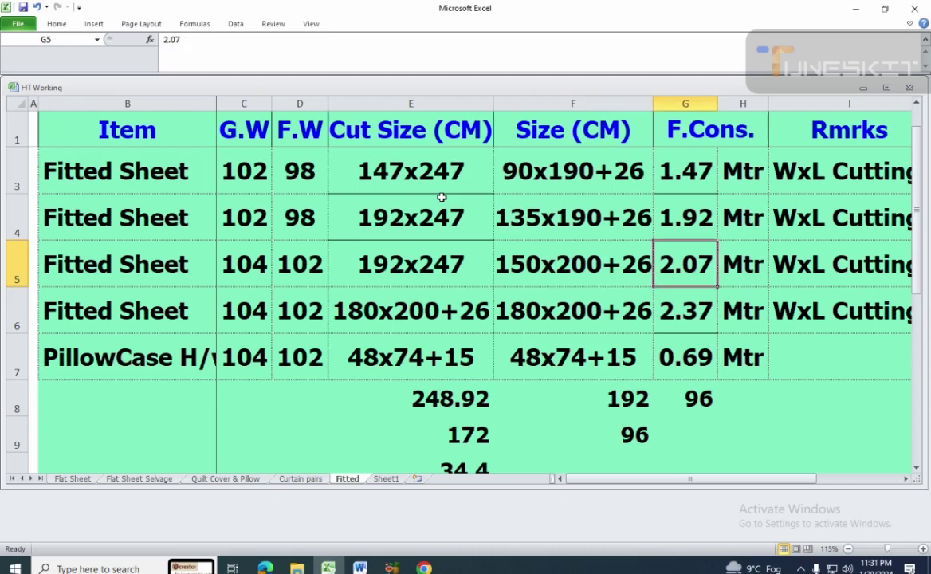
pyautogui.press('Left')
pyautogui.press('Left')
pyautogui.press('Right')
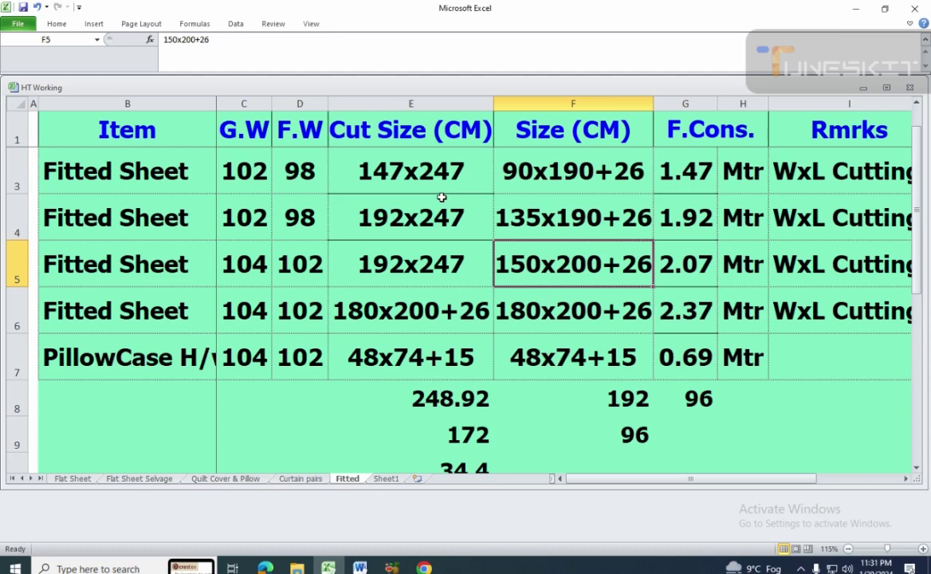
# - Convert the fourth fitted sheet's 102-inch fabric width to centimetres in E8 with the formula 102*2.54
pyautogui.click(451, 397)
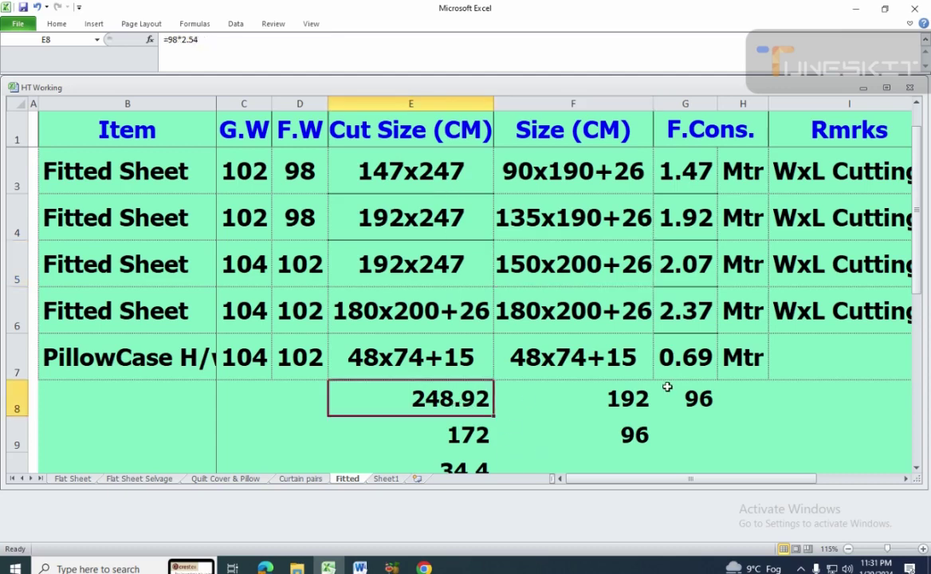
pyautogui.write('+')
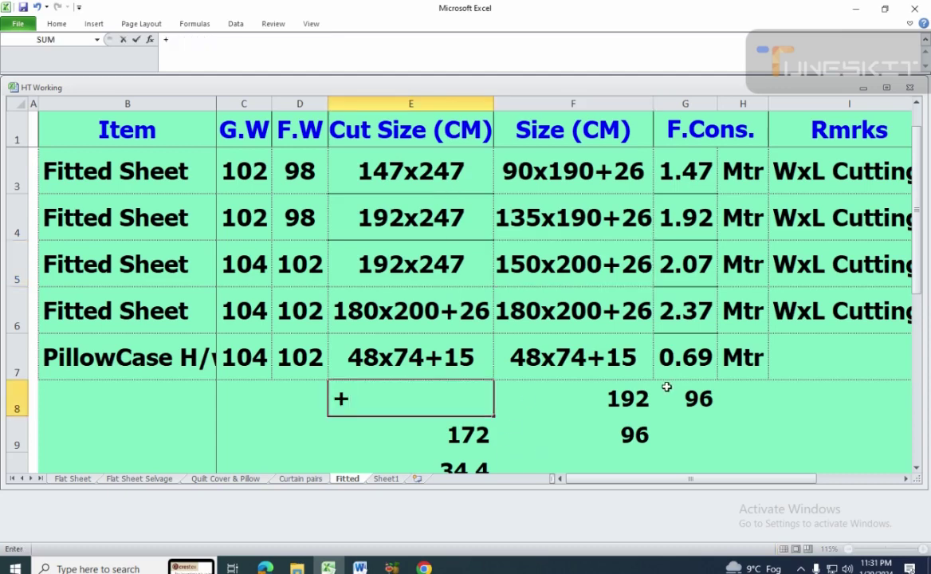
pyautogui.write('102*2.5')
pyautogui.press('Return')
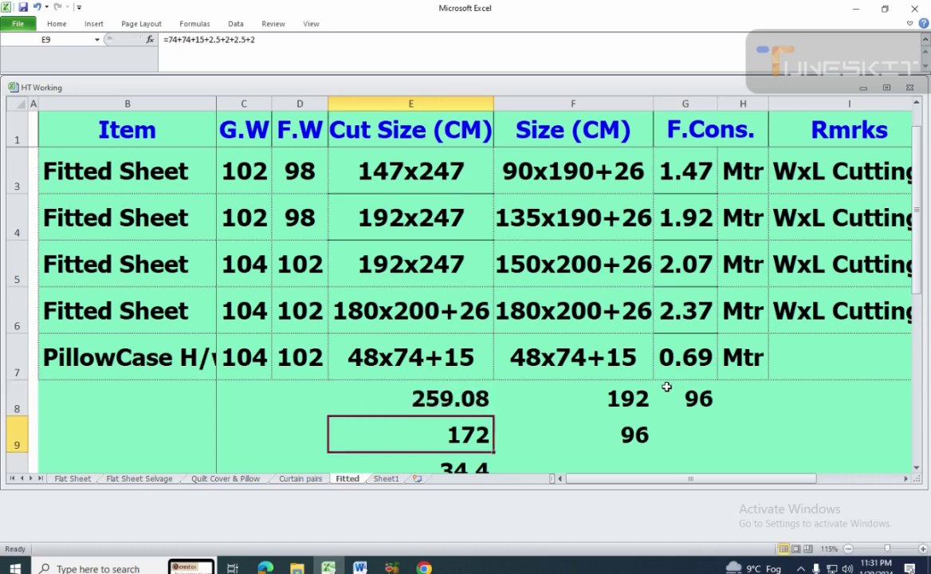
pyautogui.press('Up')
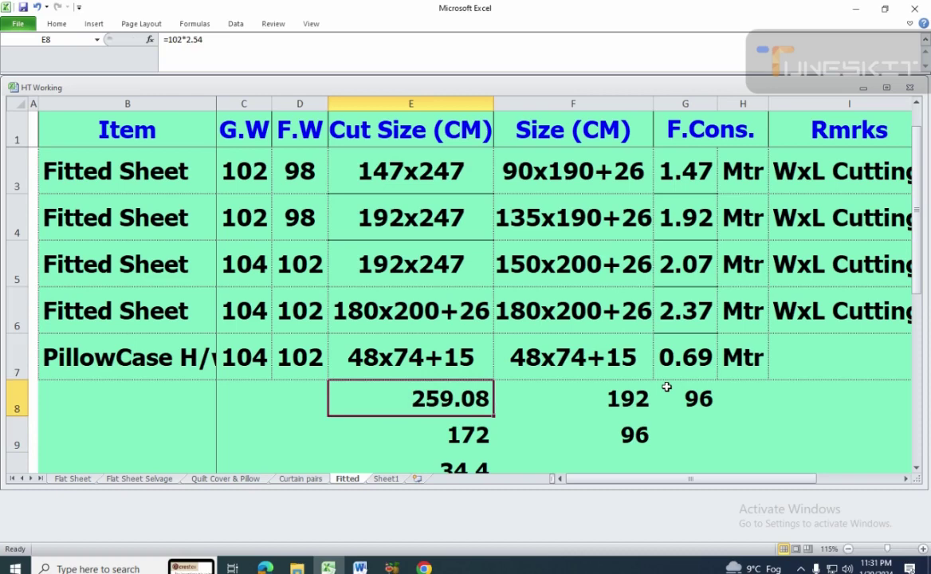
# - Enter the fourth fitted sheet's cut length calculation in F8 as 200+26+265
pyautogui.press('Right')
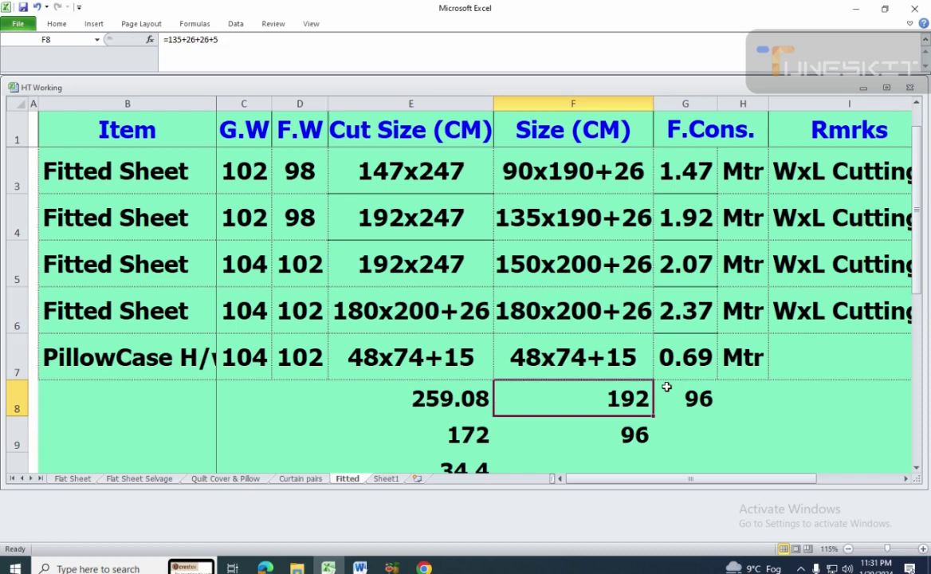
pyautogui.write('+20')
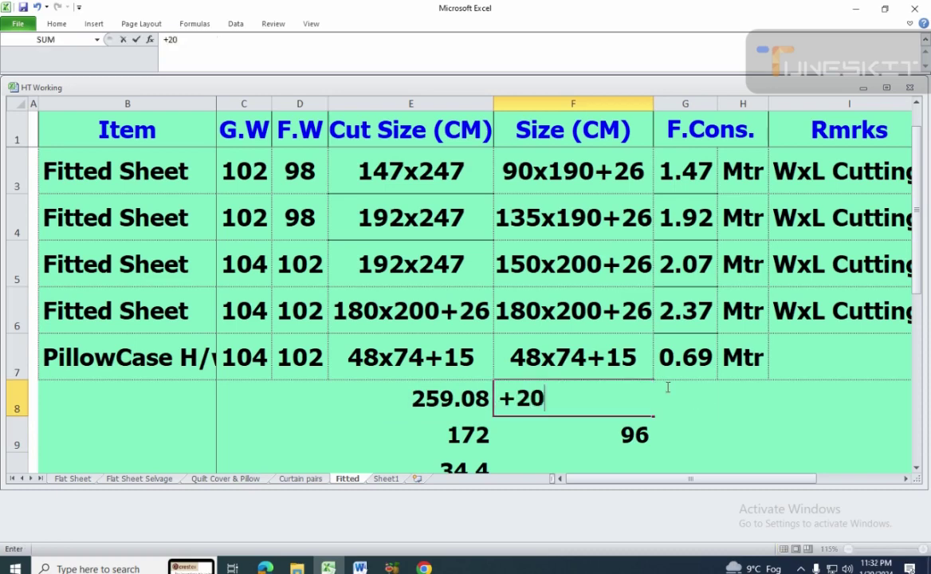
pyautogui.write('0+')
pyautogui.write('26')
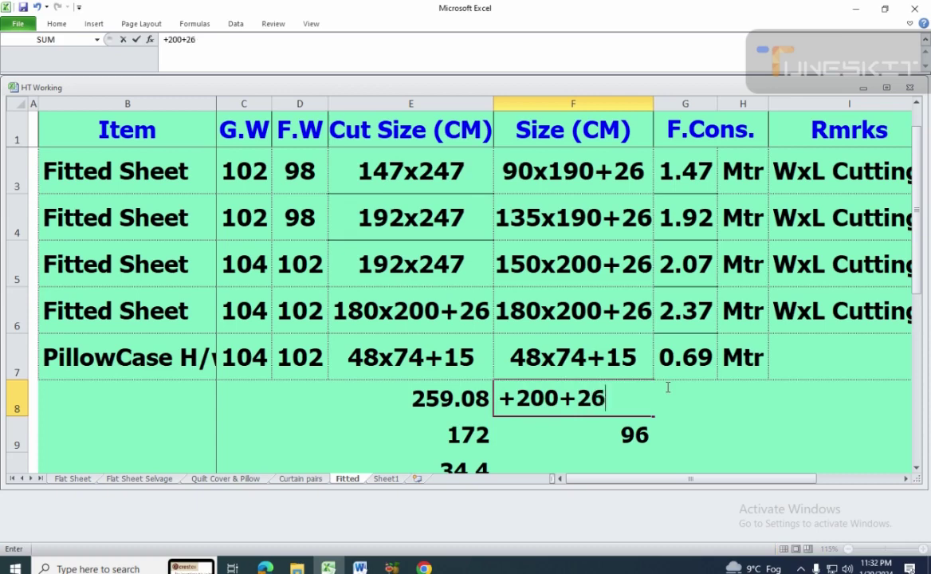
pyautogui.write('+265')
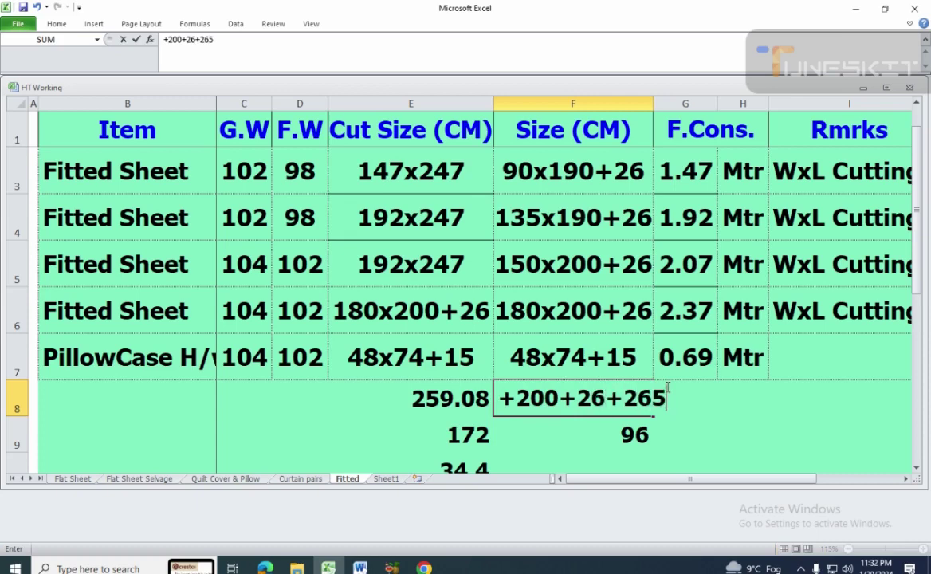
pyautogui.press('Return')
pyautogui.press('Up')
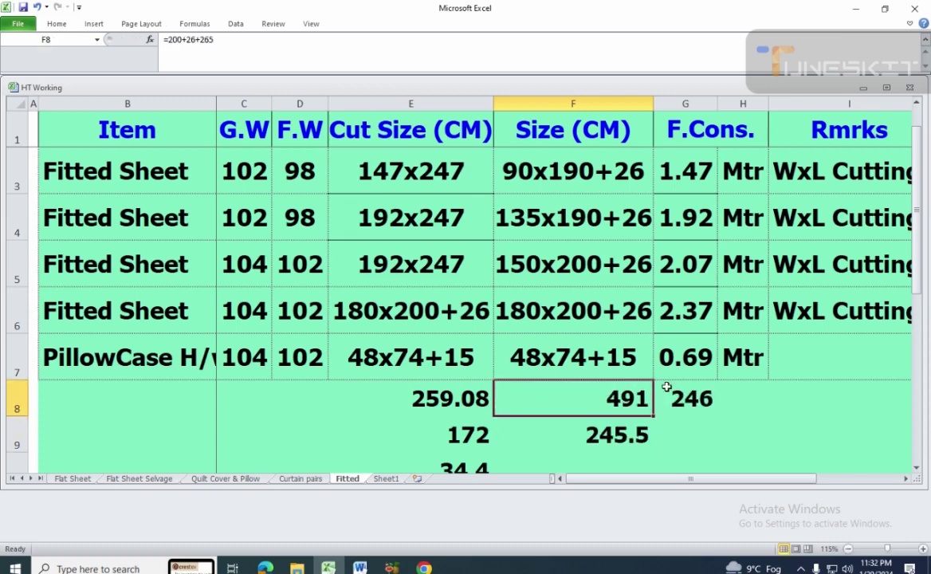
# - Correct the cut length calculation in F8 to 200+26+26+5
pyautogui.press('F2')
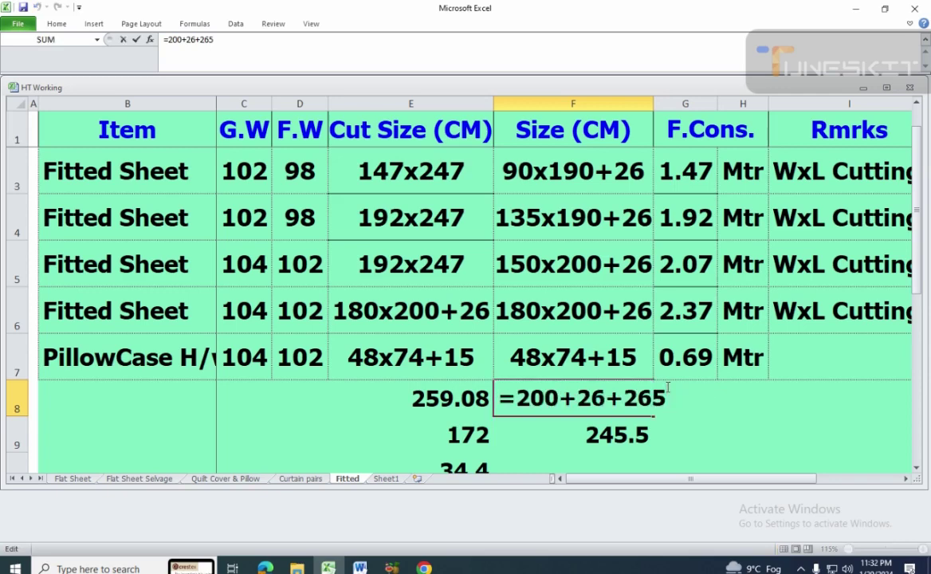
pyautogui.press('Left')
pyautogui.press('Left')
pyautogui.press('Right')
pyautogui.press('Right')
pyautogui.press('Right')
pyautogui.press('Left')
pyautogui.write('+')
pyautogui.press('Return')
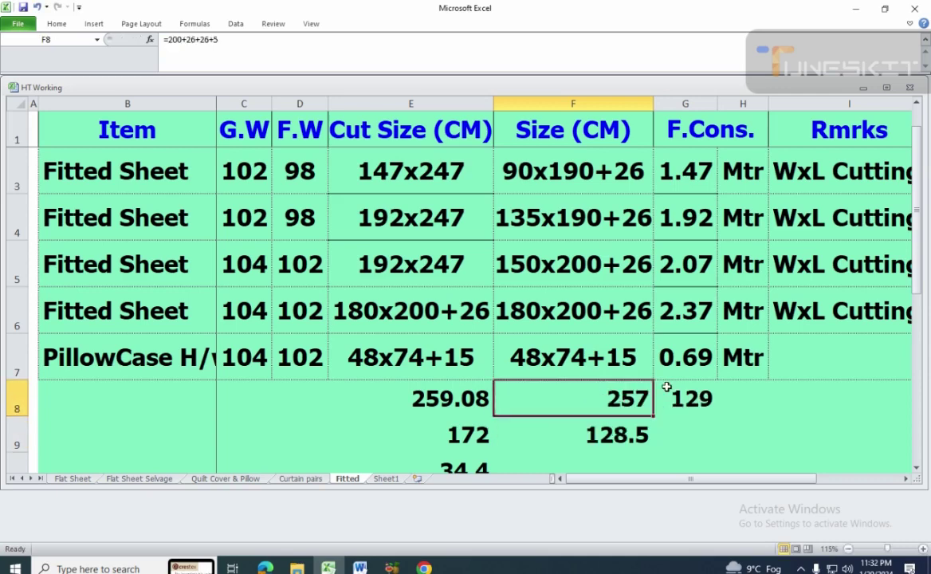
# - Set the second dimension of the fourth fitted sheet's cut size in E5 to 257, making the entry 192x257
pyautogui.press('Left')
pyautogui.press('Right')
pyautogui.press('Up')
pyautogui.press('Up')
pyautogui.press('Up')
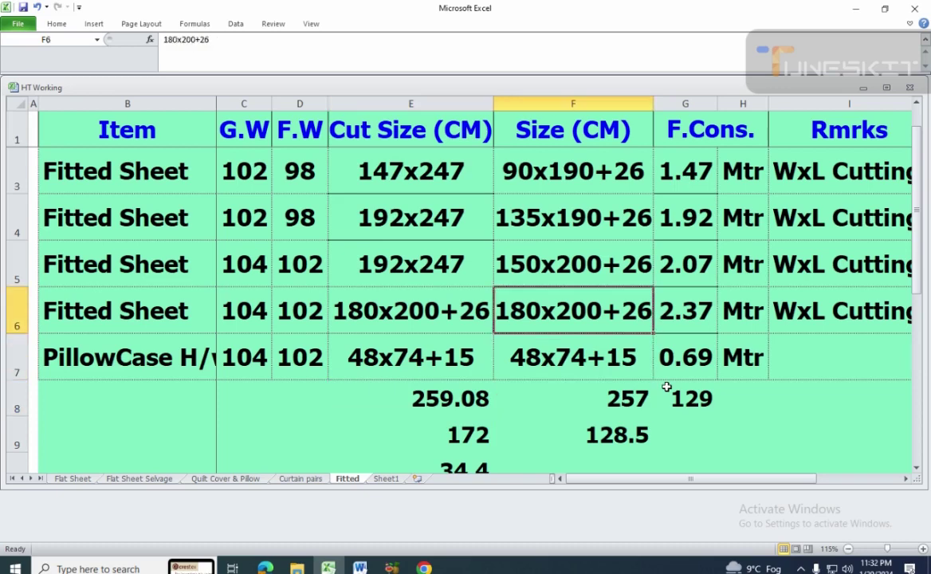
pyautogui.press('Left')
pyautogui.press('F2')
pyautogui.press('Left')
pyautogui.hotkey('shift', 'Left')
pyautogui.hotkey('shift', 'Left')
pyautogui.hotkey('shift', 'Right')
pyautogui.write('5')
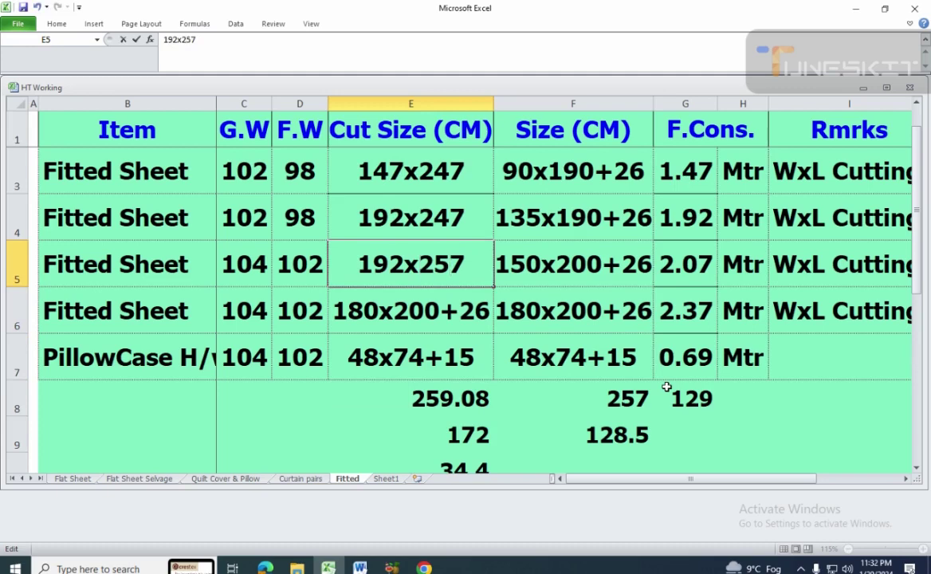
pyautogui.press('Return')
pyautogui.press('Up')
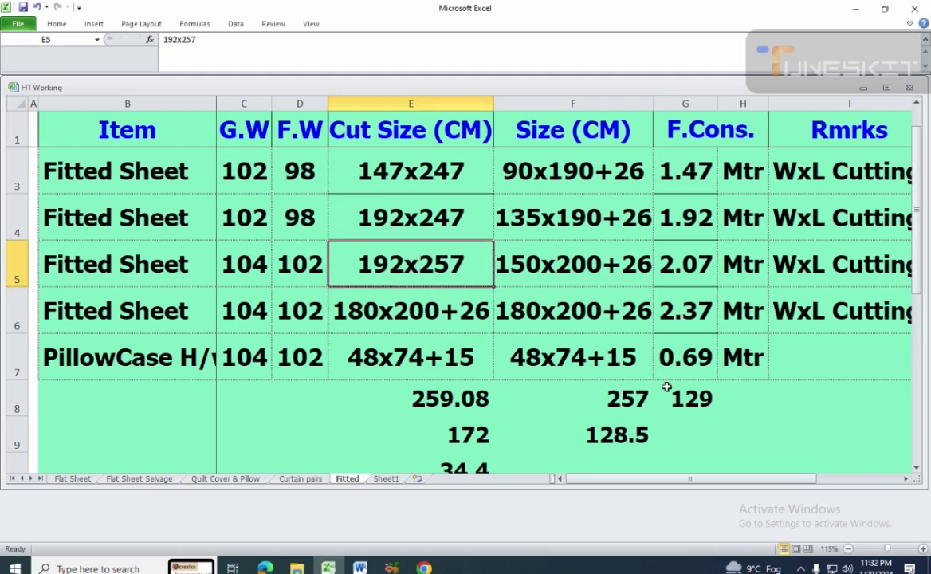
# - Calculate the fourth fitted sheet's cut width in F8 with the formula 150+26+26+5
pyautogui.press('Right')
pyautogui.press('Down')
pyautogui.press('Down')
pyautogui.press('Down')
pyautogui.write('+')
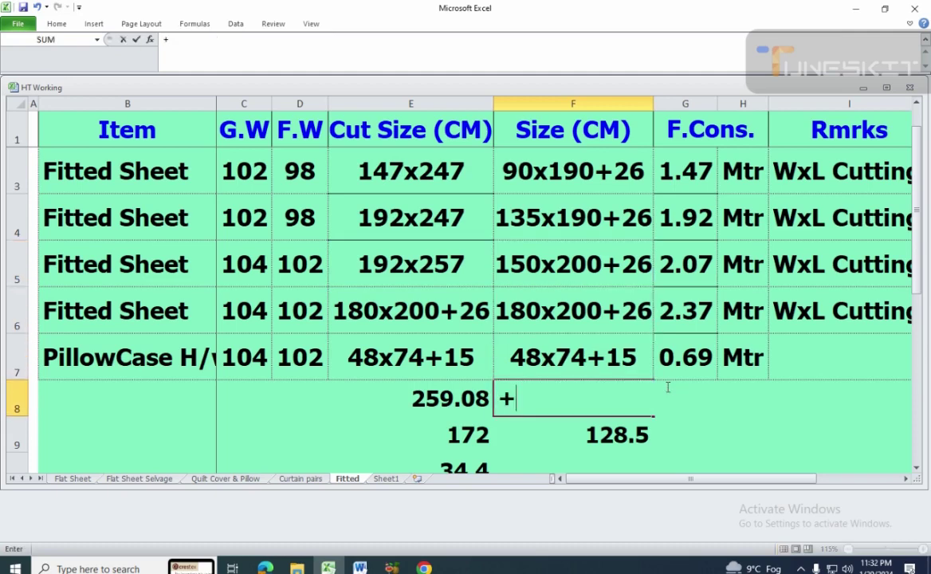
pyautogui.write('150+26+')
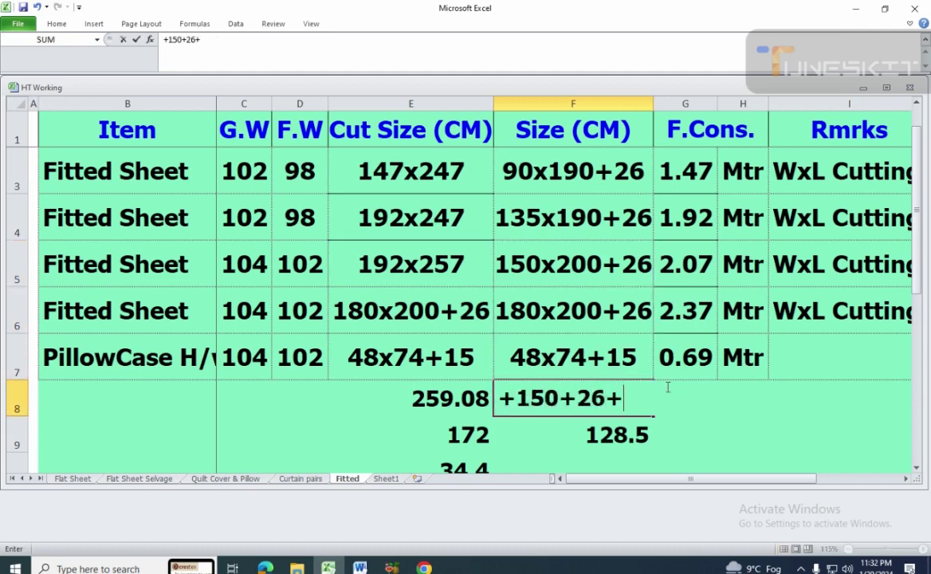
pyautogui.write('26+5')
pyautogui.press('Return')
# - Set the first dimension of the fourth fitted sheet's cut size in E5 to 207, making the entry 207x257
pyautogui.press('Up')
pyautogui.press('Up')
pyautogui.press('Up')
pyautogui.press('Up')
pyautogui.press('Left')
pyautogui.press('F2')
pyautogui.press('Left')
pyautogui.press('Home')
pyautogui.press('Right')
pyautogui.press('Right')
pyautogui.press('Right')
pyautogui.hotkey('shift', 'Left')
pyautogui.hotkey('shift', 'Left')
pyautogui.hotkey('shift', 'Left')
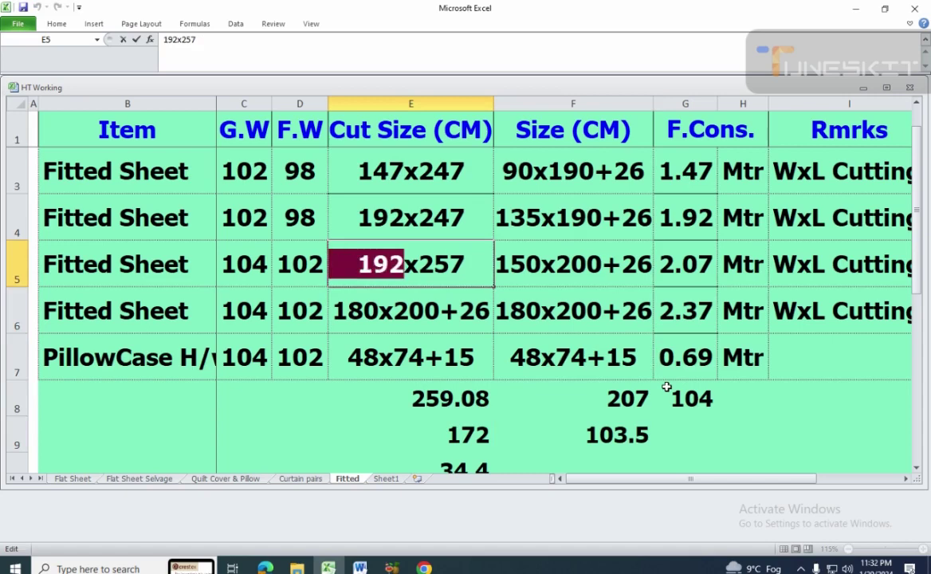
pyautogui.write('207')
pyautogui.press('Return')
# - Copy the fourth fitted sheet's cut size from E5 down into E6 for the fifth fitted sheet
pyautogui.press('Right')
pyautogui.press('Up')
pyautogui.press('Right')
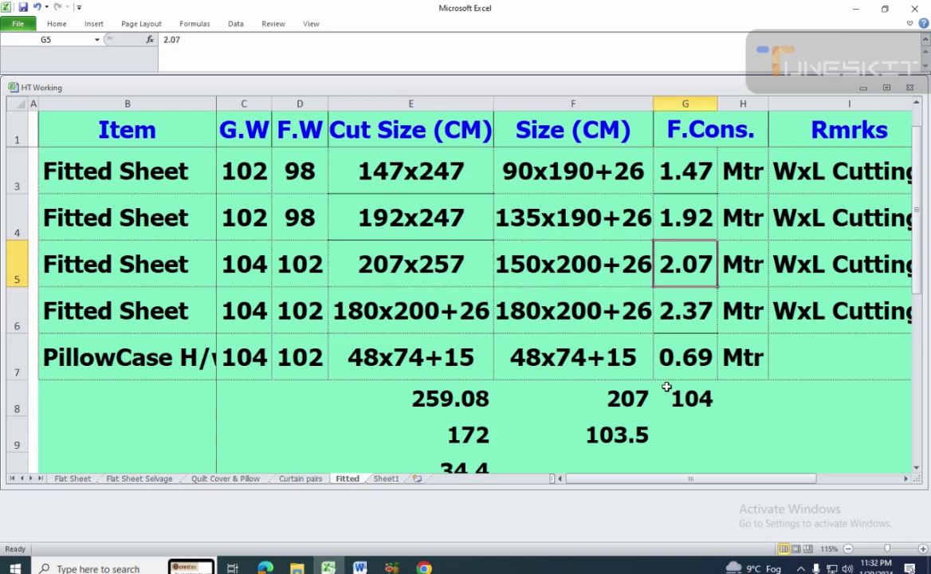
pyautogui.press('Down')
pyautogui.press('Left')
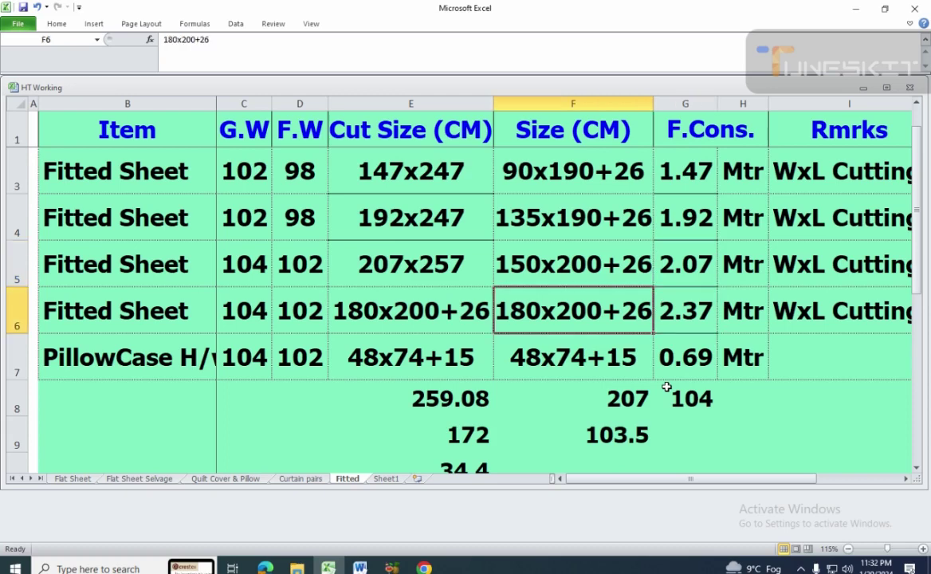
pyautogui.press('Up')
pyautogui.press('Left')
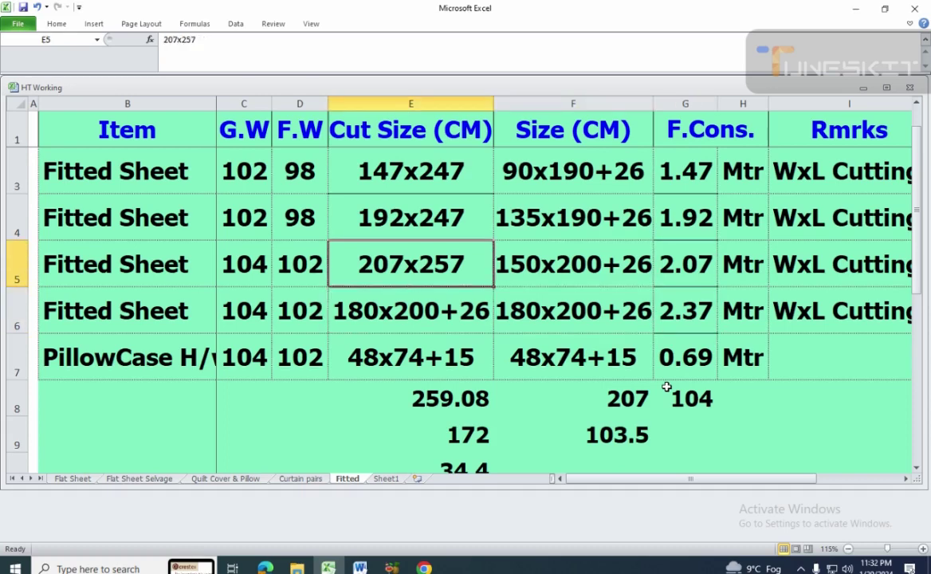
pyautogui.hotkey('shift', 'Down')
pyautogui.hotkey('ctrl', 'd')
pyautogui.press('Down')
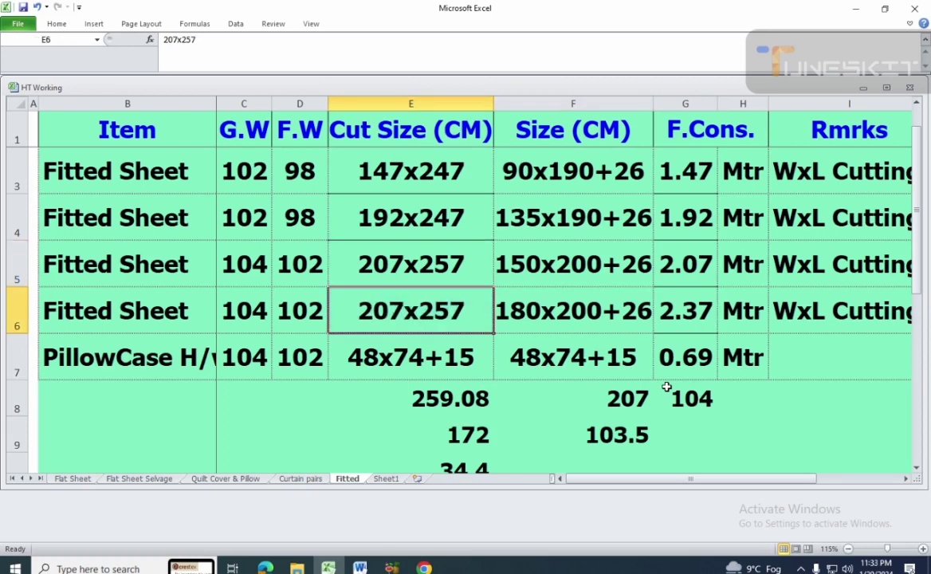
# - Calculate the fifth fitted sheet's cut width in F8 with the formula 180+26+26+5
pyautogui.press('Right')
pyautogui.press('Down')
pyautogui.press('Down')
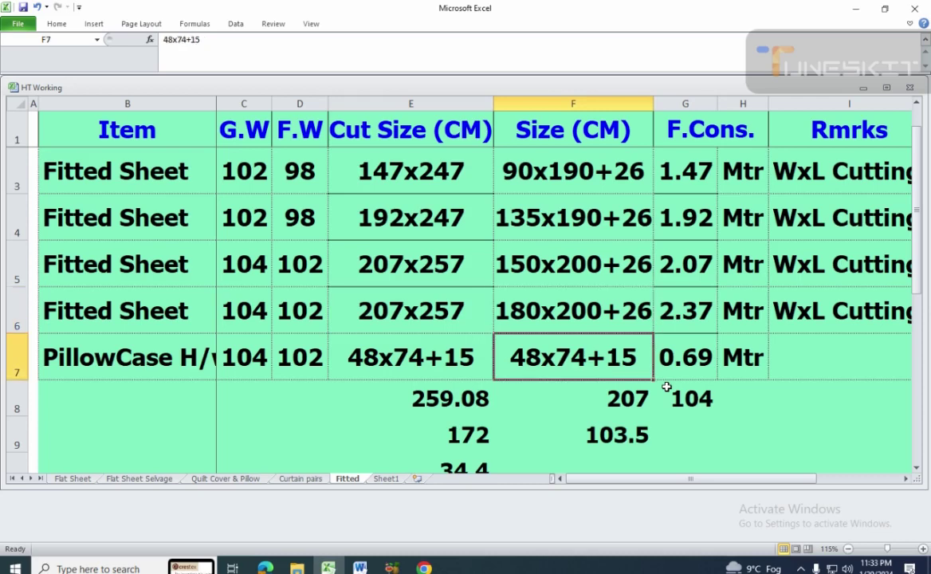
pyautogui.press('F2')
pyautogui.press('Left')
pyautogui.press('Left')
pyautogui.press('Left')
pyautogui.press('Left')
pyautogui.press('Left')
pyautogui.press('Left')
pyautogui.press('Left')
pyautogui.press('Left')
pyautogui.press('Left')
pyautogui.press('Left')
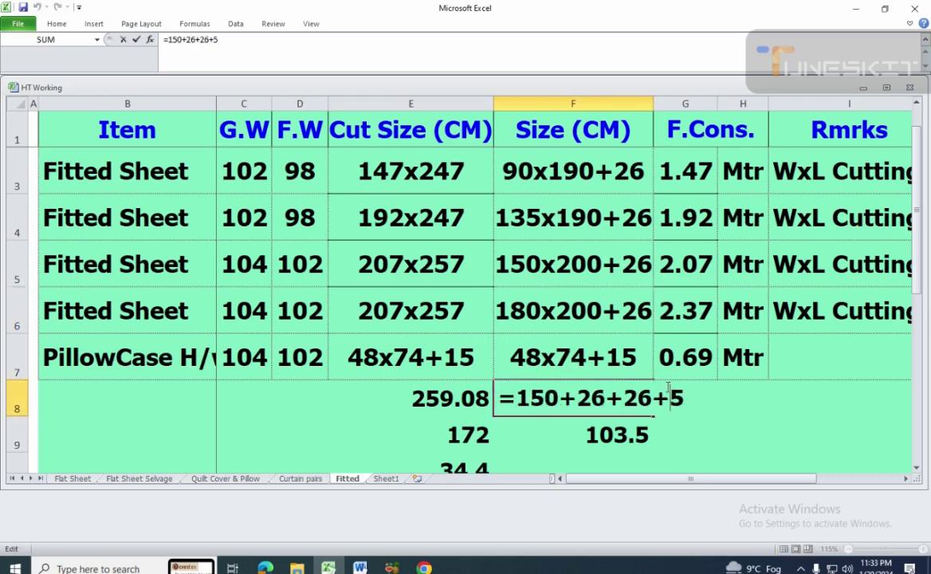
pyautogui.hotkey('shift', 'Right')
pyautogui.write('8')
pyautogui.press('Return')
pyautogui.press('Up')
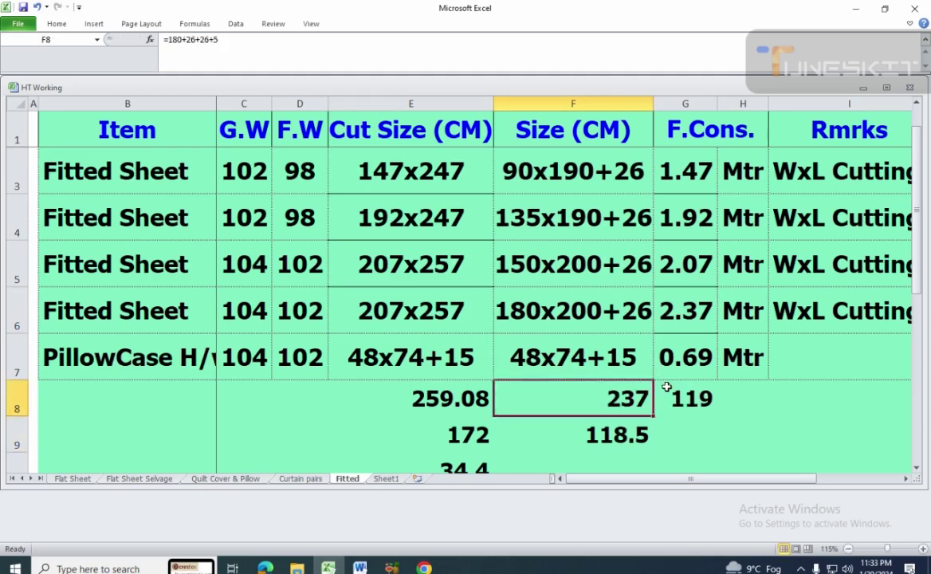
# - Set the first dimension of the fifth fitted sheet's cut size in E6 to 237, making the entry 237x257
pyautogui.press('Up')
pyautogui.press('Up')
pyautogui.press('Left')
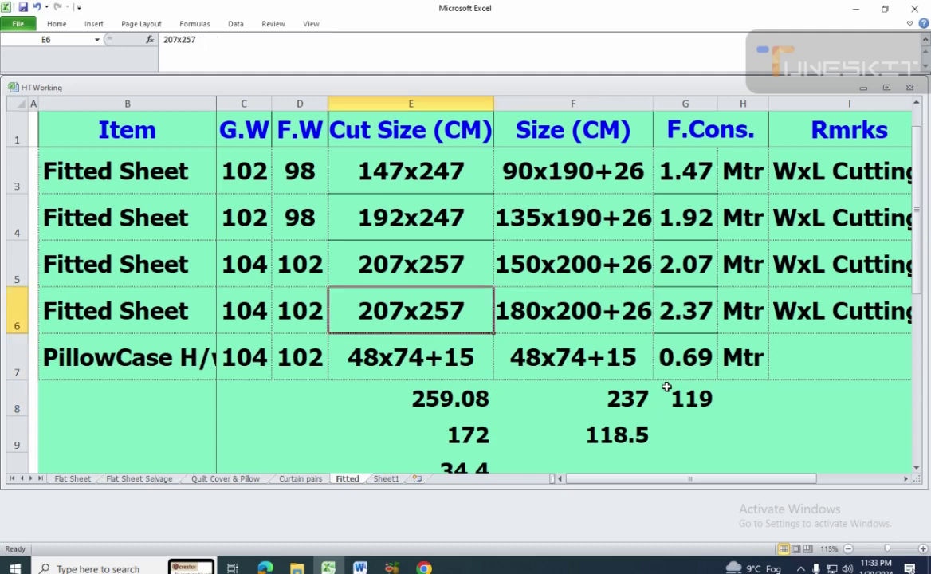
pyautogui.press('F2')
pyautogui.press('Home')
pyautogui.press('Right')
pyautogui.press('Right')
pyautogui.hotkey('shift', 'Left')
pyautogui.write('3')
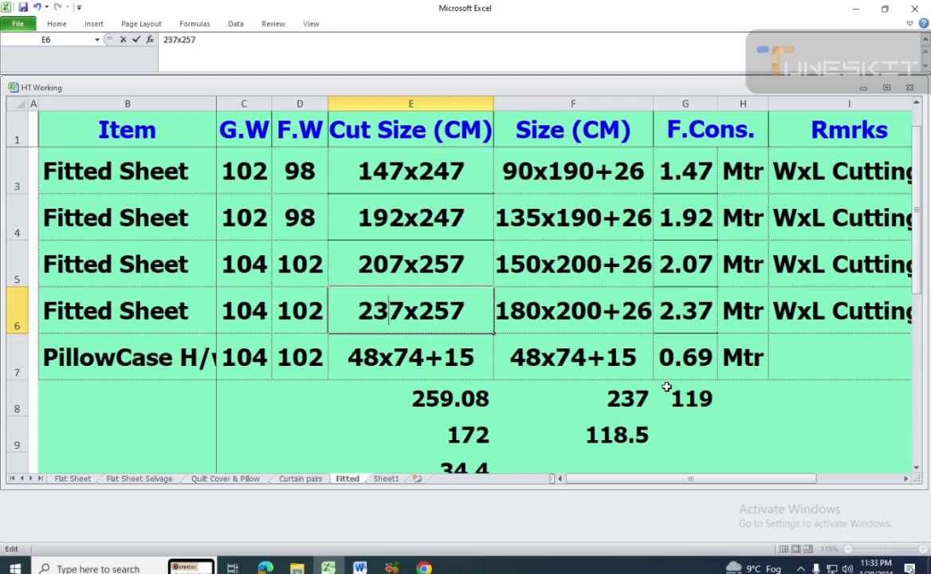
pyautogui.press('Return')
pyautogui.press('Up')
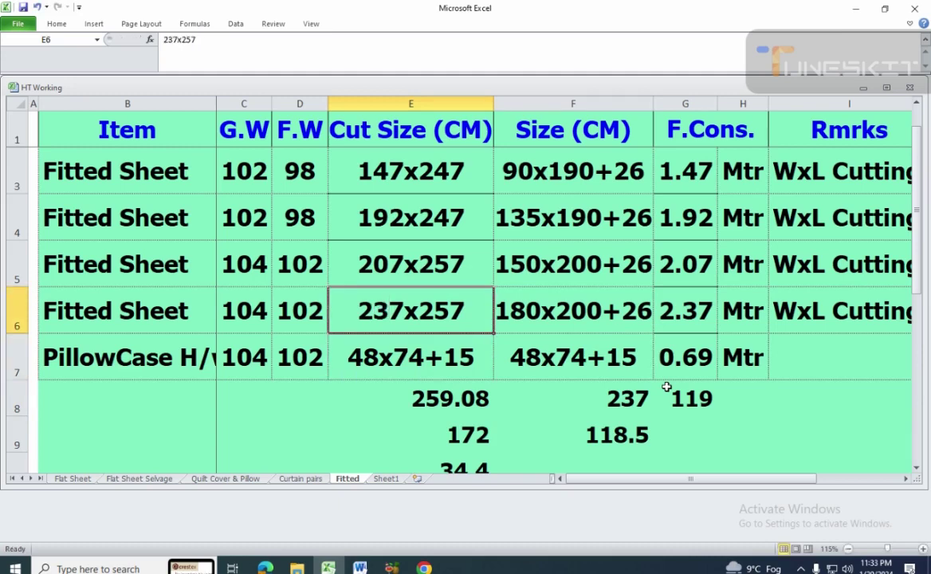
# - Review the fabric consumption and finished sizes of all five fitted sheets in rows 2 to 6
pyautogui.press('Right')
pyautogui.press('Right')
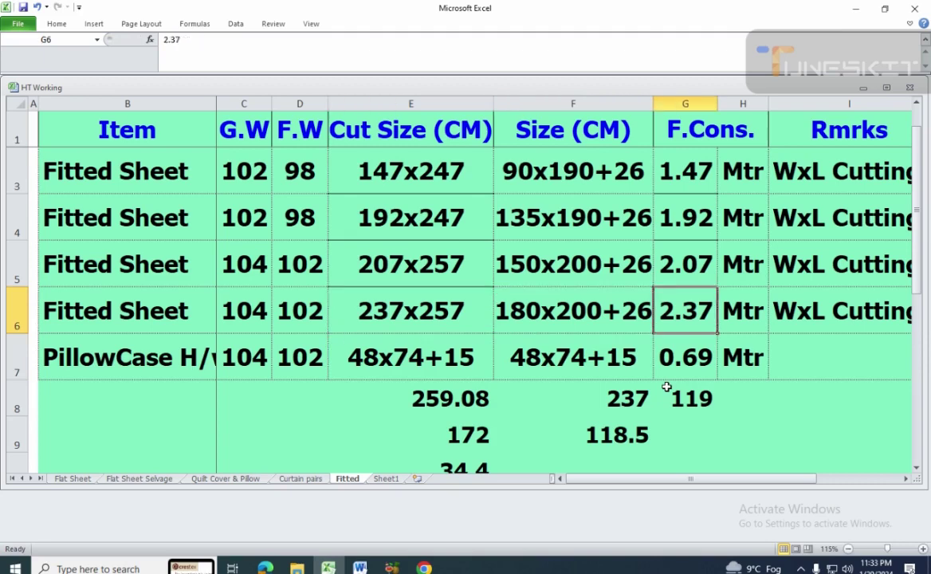
pyautogui.press('Up')
pyautogui.press('Up')
pyautogui.press('Up')
pyautogui.press('Up')
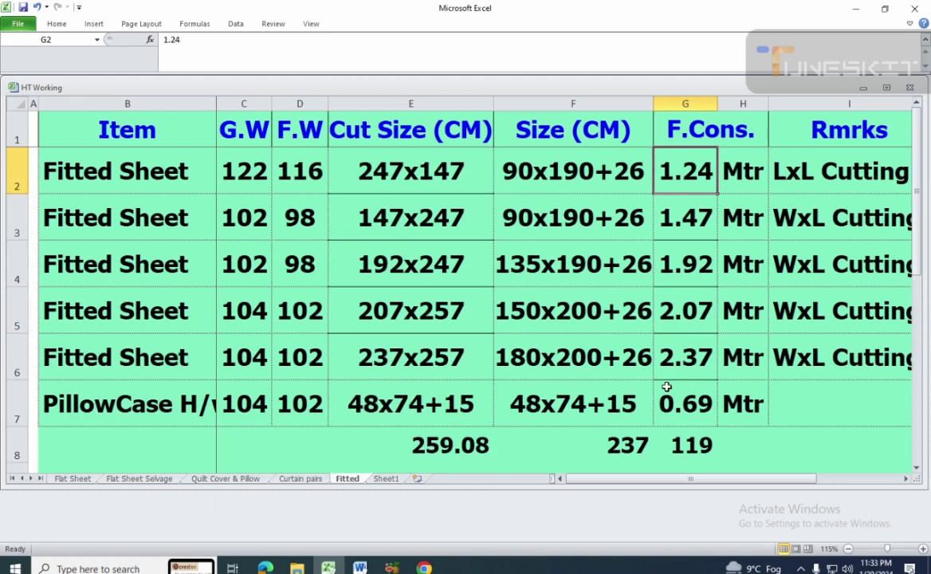
pyautogui.press('Left')
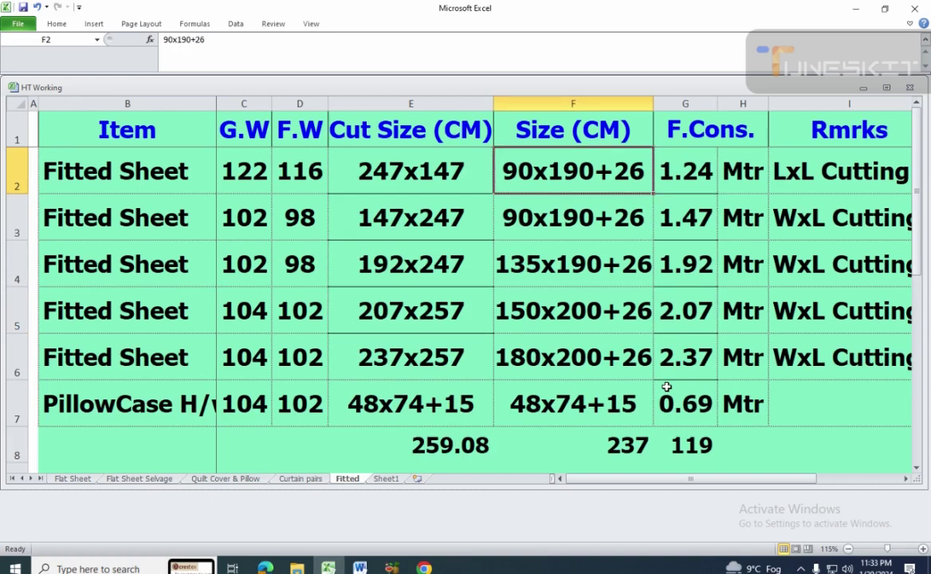
pyautogui.press('Down')
pyautogui.press('Down')
pyautogui.press('Down')
pyautogui.press('Down')
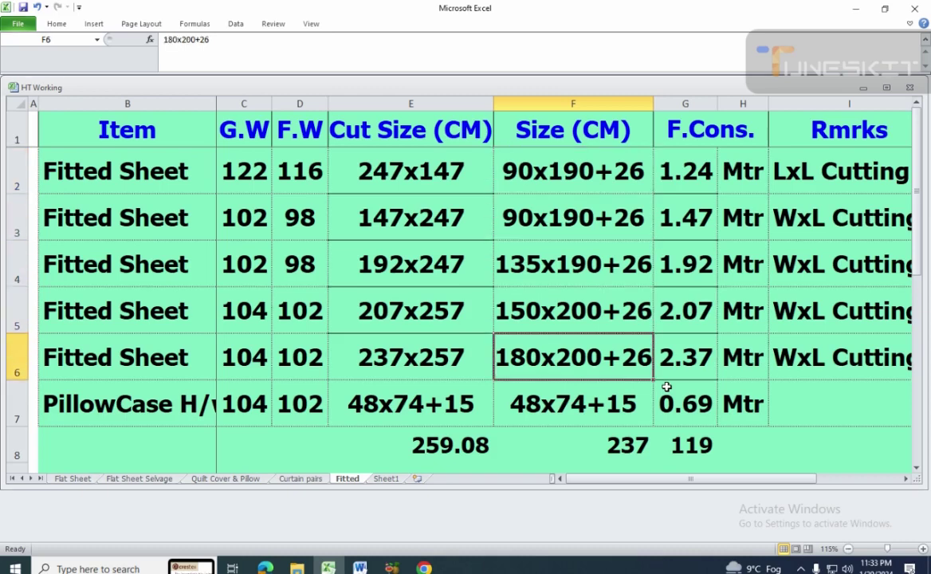
pyautogui.press('Up')
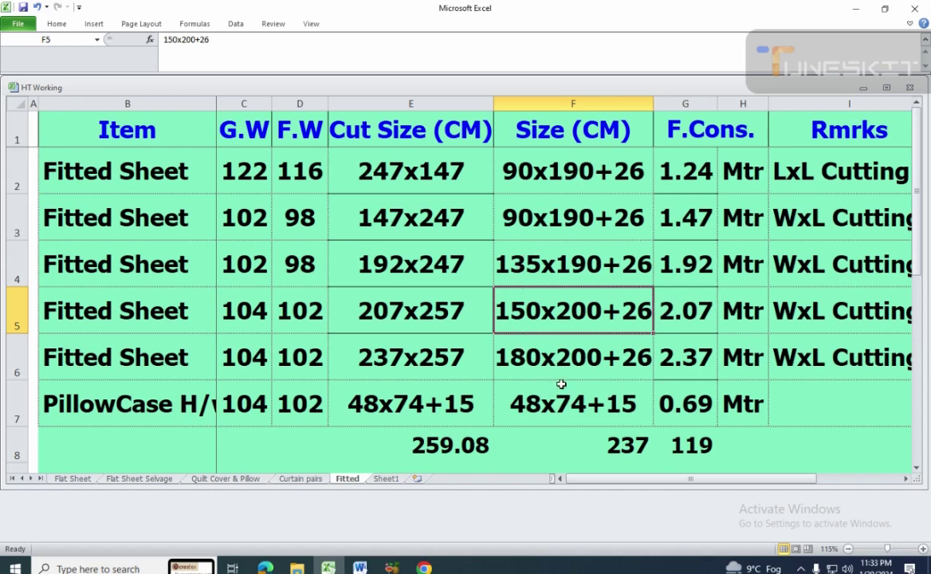
# - Clear the scratch calculations below the table in E8:G12
pyautogui.scroll(-1, 586, 340)
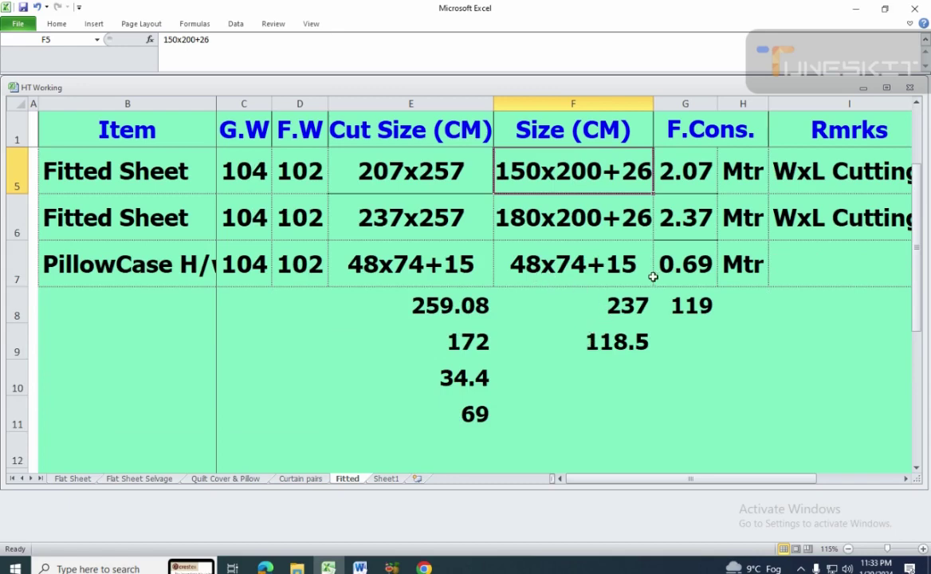
pyautogui.moveTo(399, 307); pyautogui.dragTo(702, 433)
pyautogui.press('Delete')
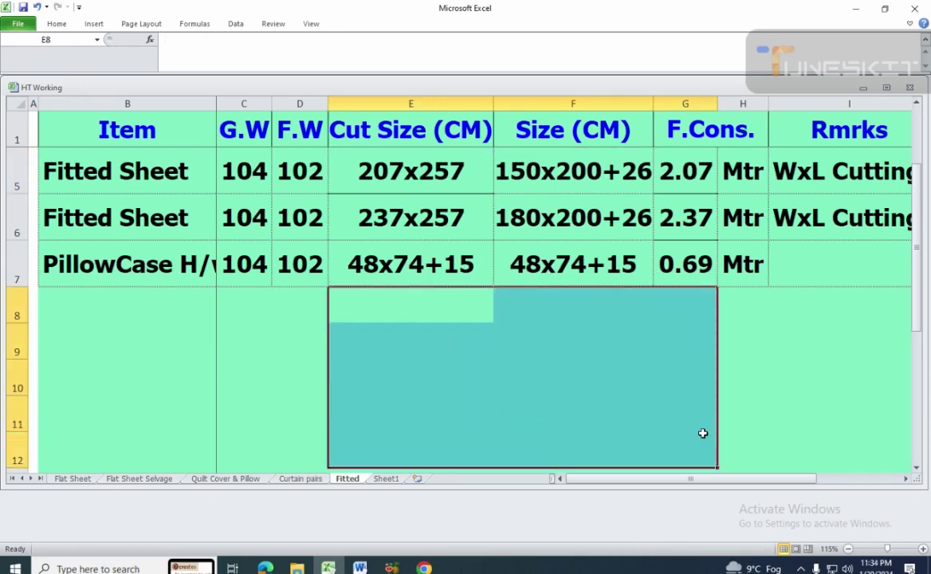
# - Convert the pillowcase's finished fabric width to centimetres in D8 with the formula 102*2.54
pyautogui.click(297, 267)
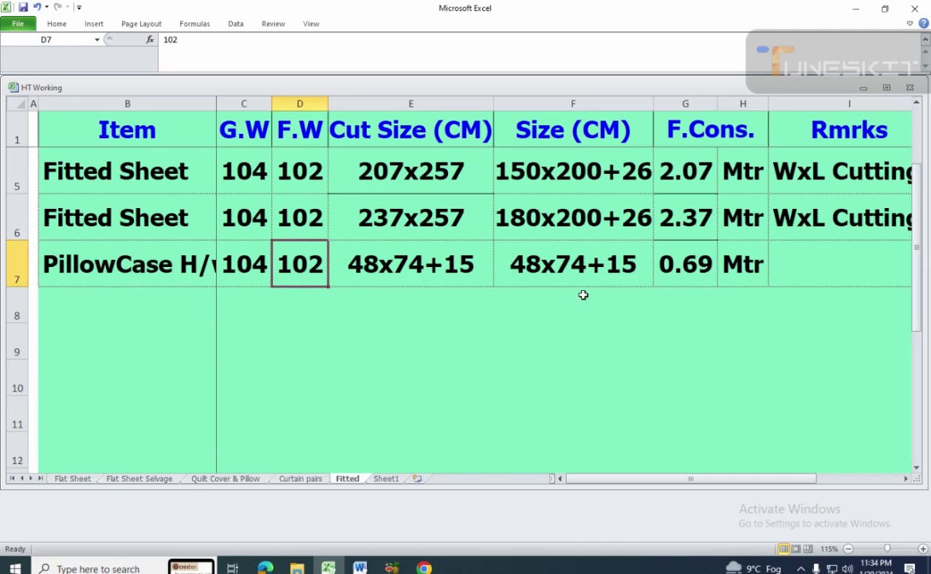
pyautogui.click(298, 319)
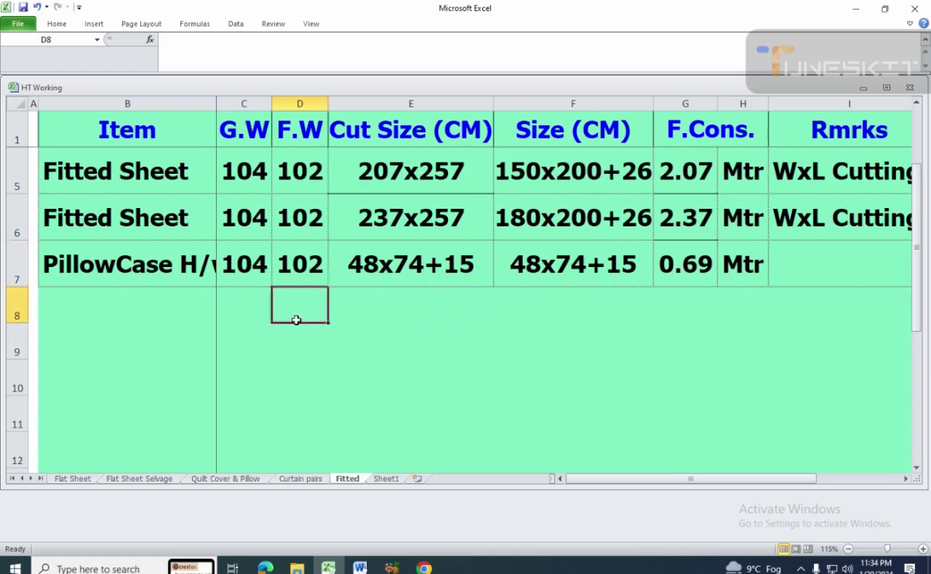
pyautogui.write('+102')
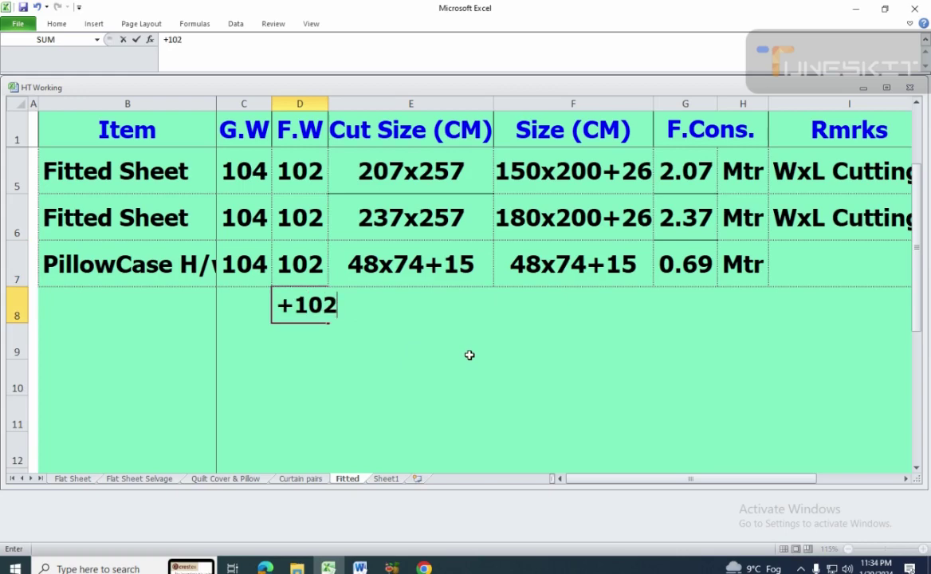
pyautogui.write('*2.54')
pyautogui.press('Return')
pyautogui.press('Up')
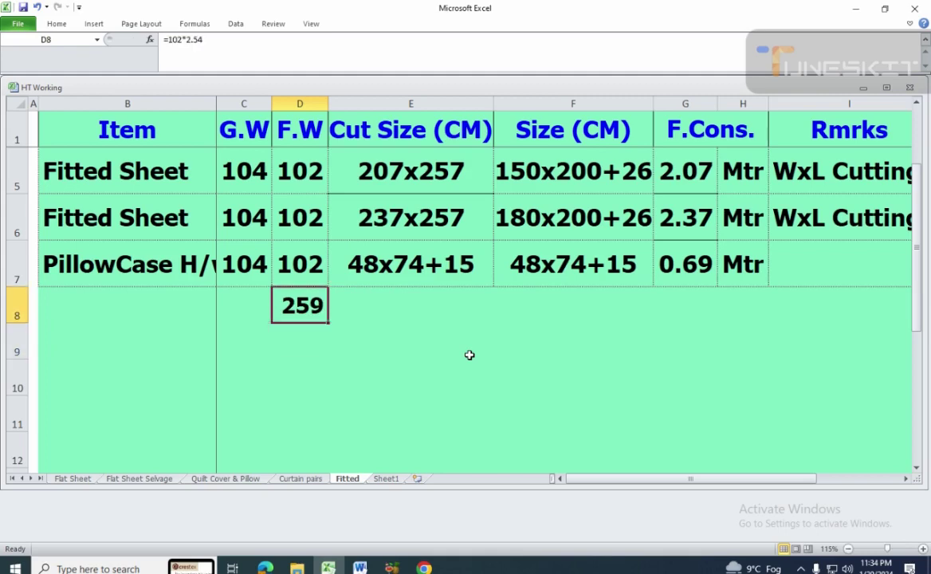
# - Enter 52 in F8 below the pillowcase's size
pyautogui.press('Right')
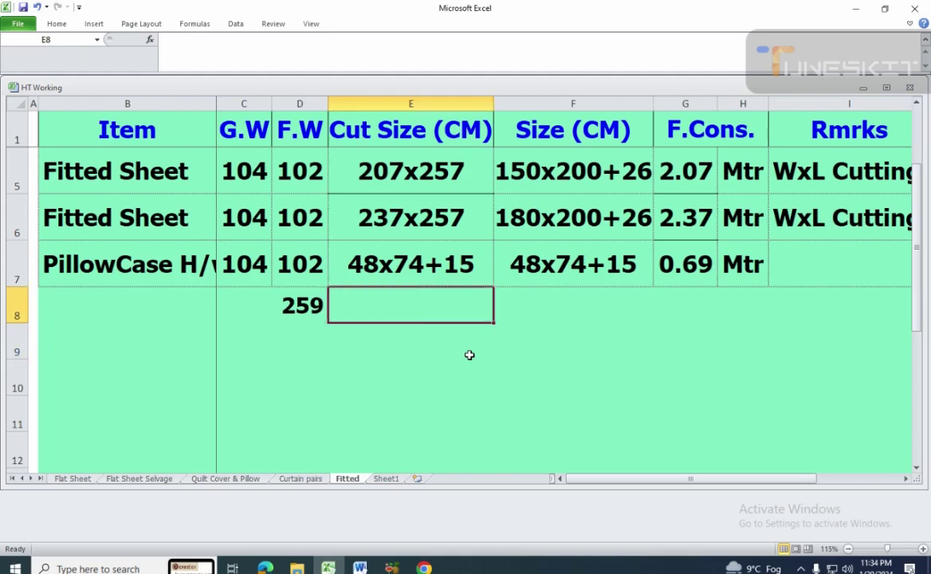
pyautogui.press('Right')
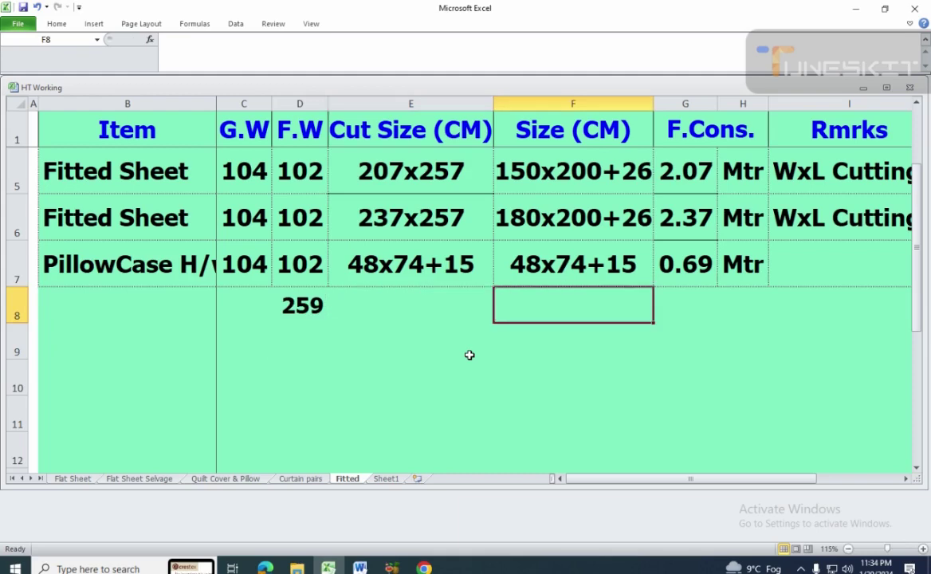
pyautogui.write('52')
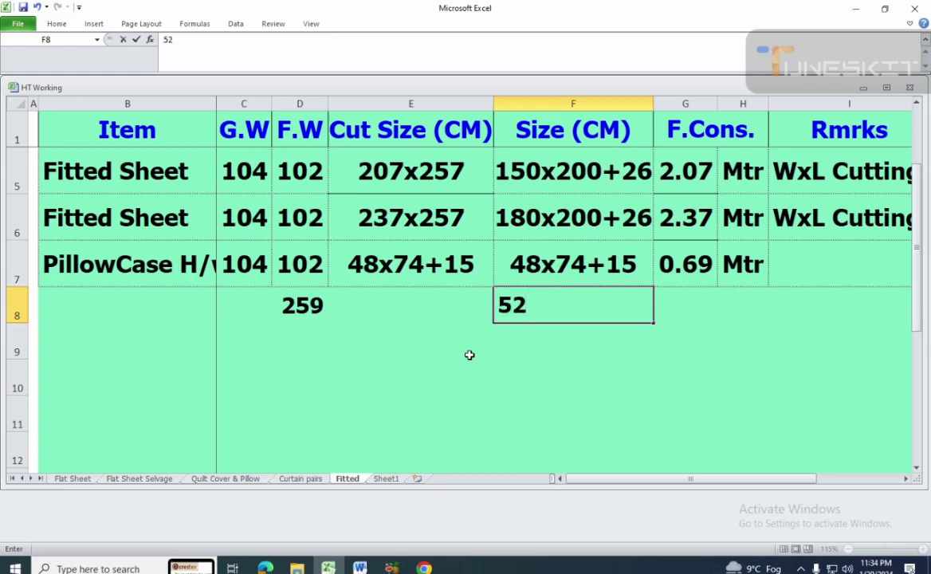
pyautogui.press('Return')
pyautogui.press('Up')
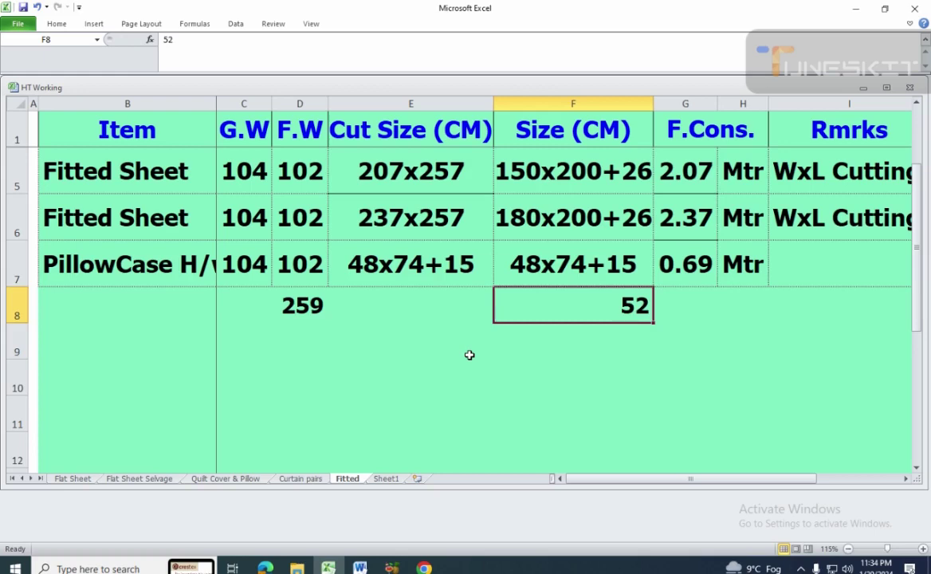
# - Divide the converted fabric width in D8 by 52 in E8, and delete that calculation
pyautogui.press('Left')
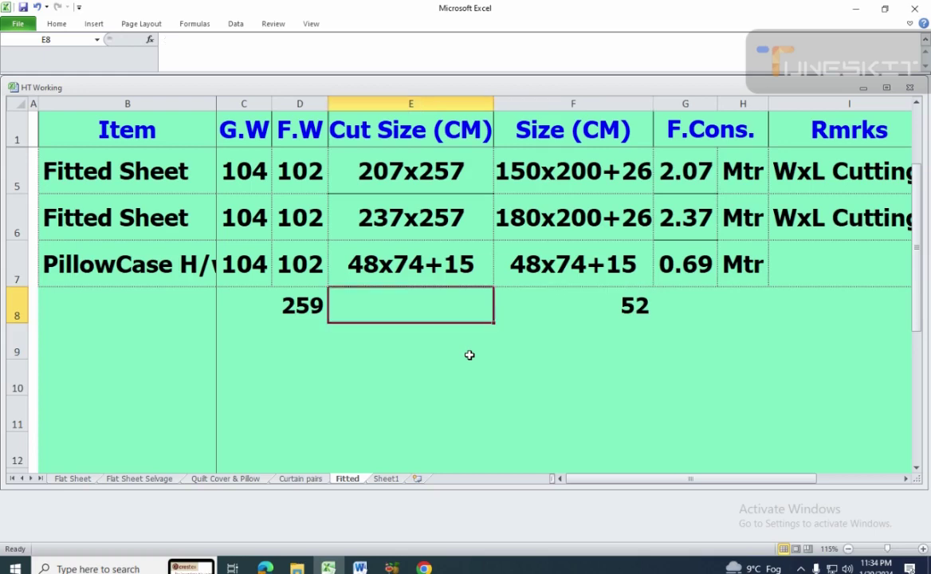
pyautogui.write('+')
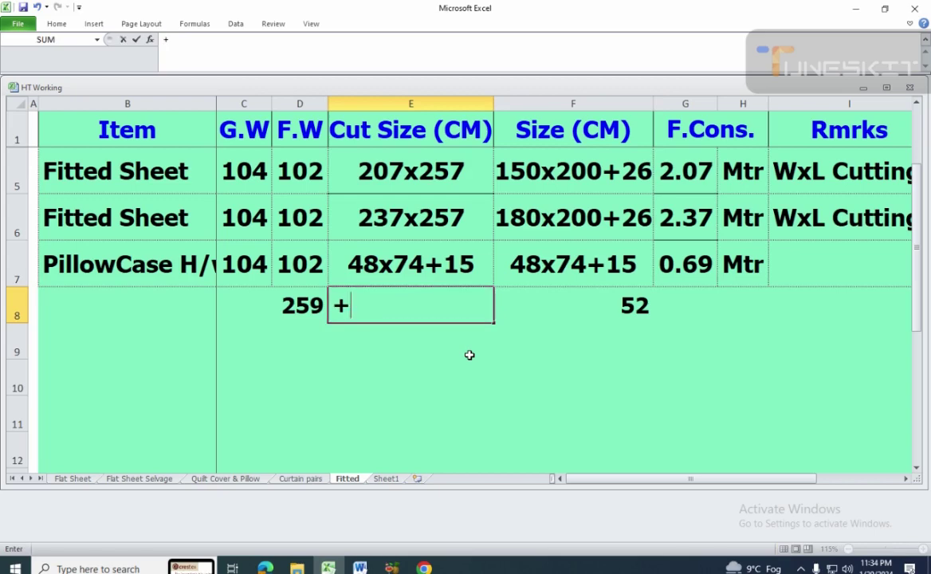
pyautogui.press('Left')
pyautogui.write('/')
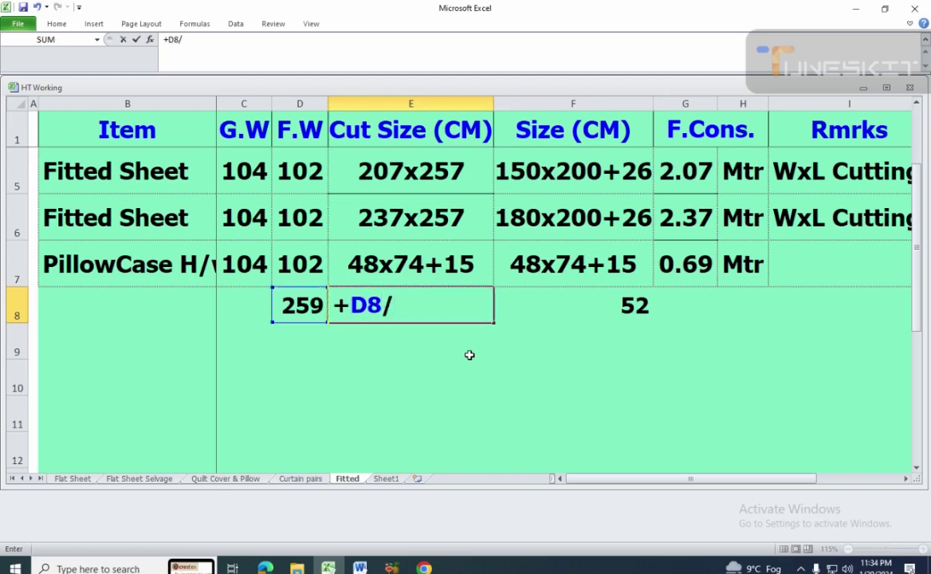
pyautogui.write('52')
pyautogui.press('Return')
pyautogui.press('Up')
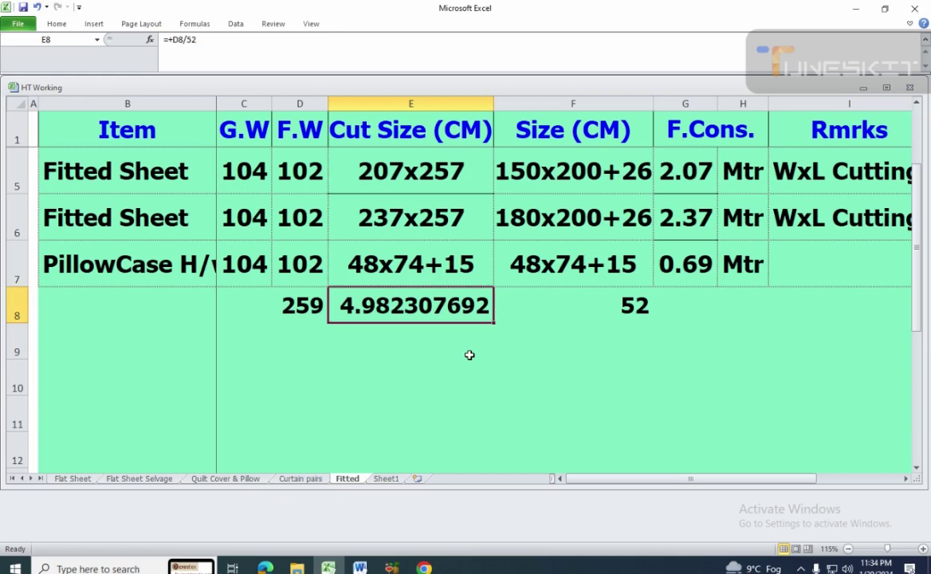
pyautogui.press('Delete')
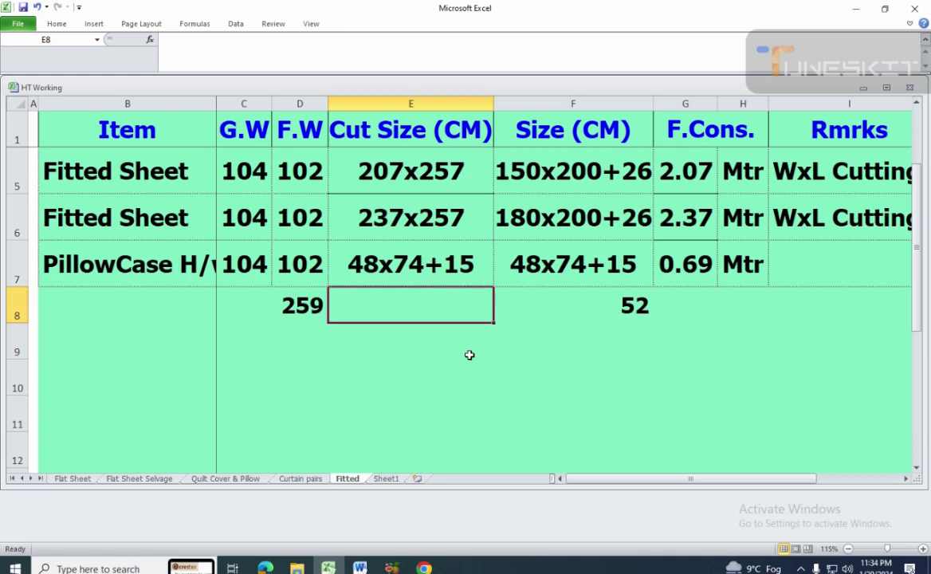
# - Divide the converted fabric width in D8 by 5 in E8
pyautogui.write('+')
pyautogui.press('Left')
pyautogui.write('/5')
pyautogui.press('Return')
pyautogui.press('Up')
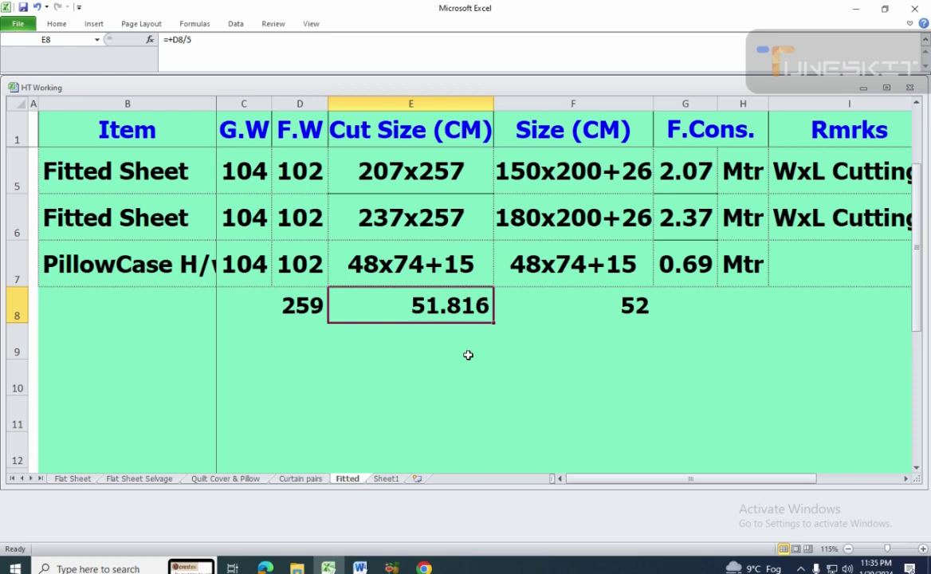
# - Replace the value in F8 with the pillowcase length formula 74+74+2.5+2+2.5+2
pyautogui.press('Right')
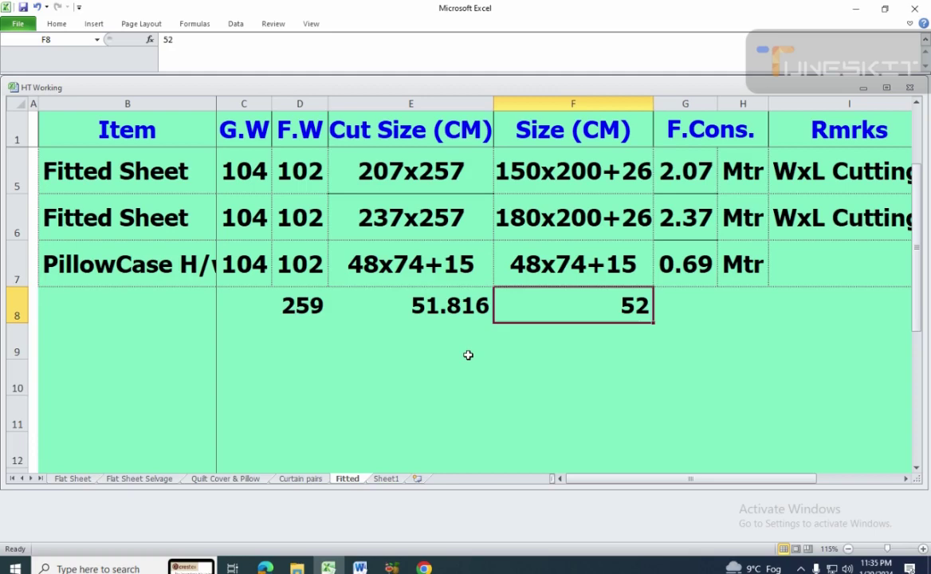
pyautogui.write('+')
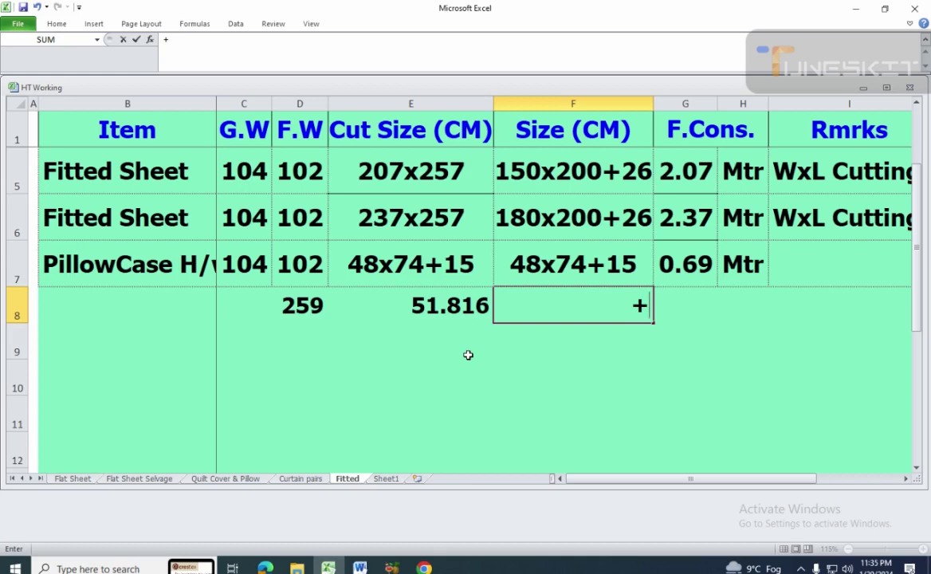
pyautogui.write('74')
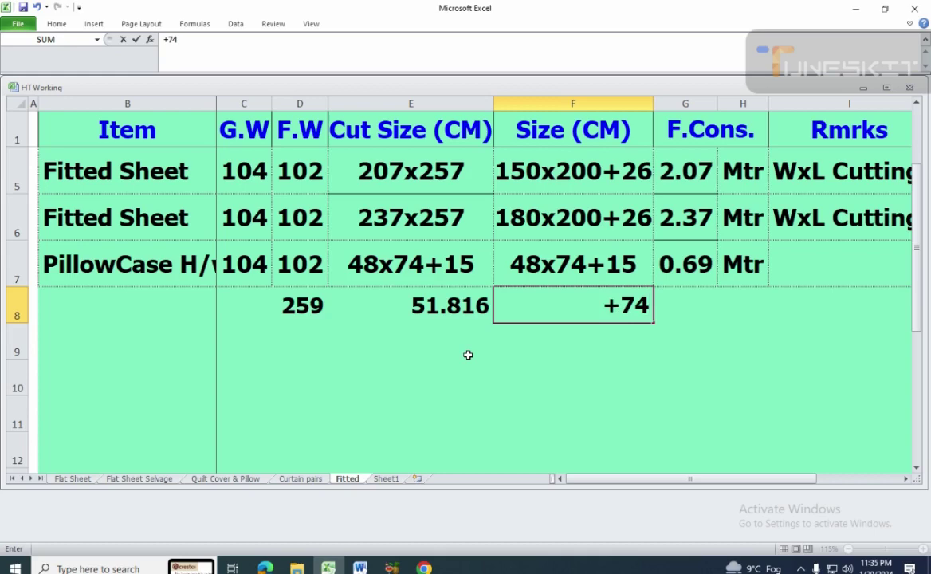
pyautogui.write('+')
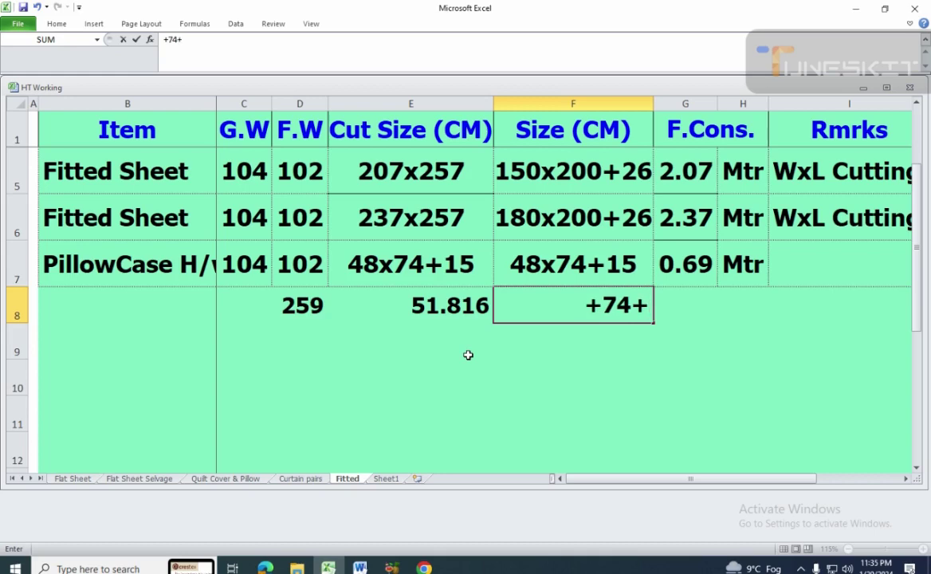
pyautogui.write('74+')
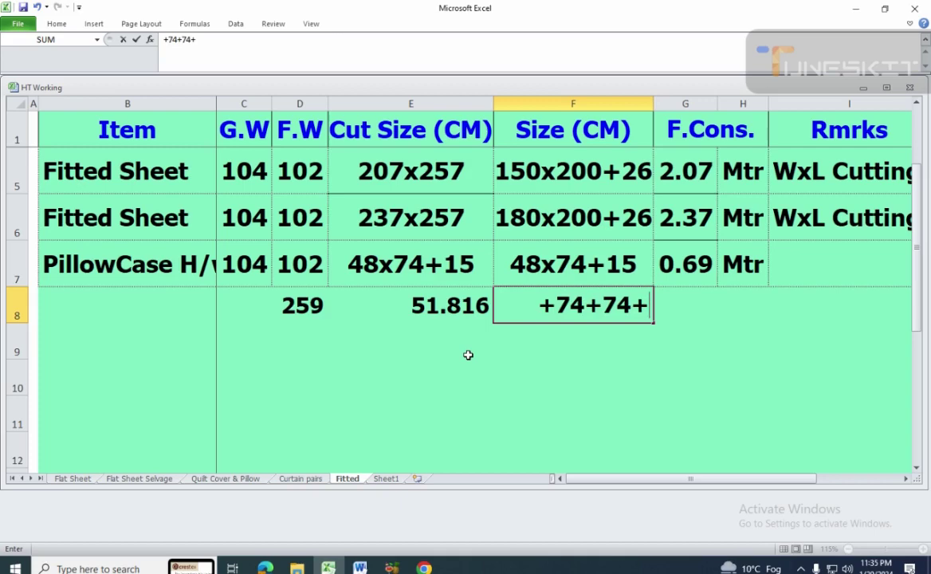
pyautogui.write('2')
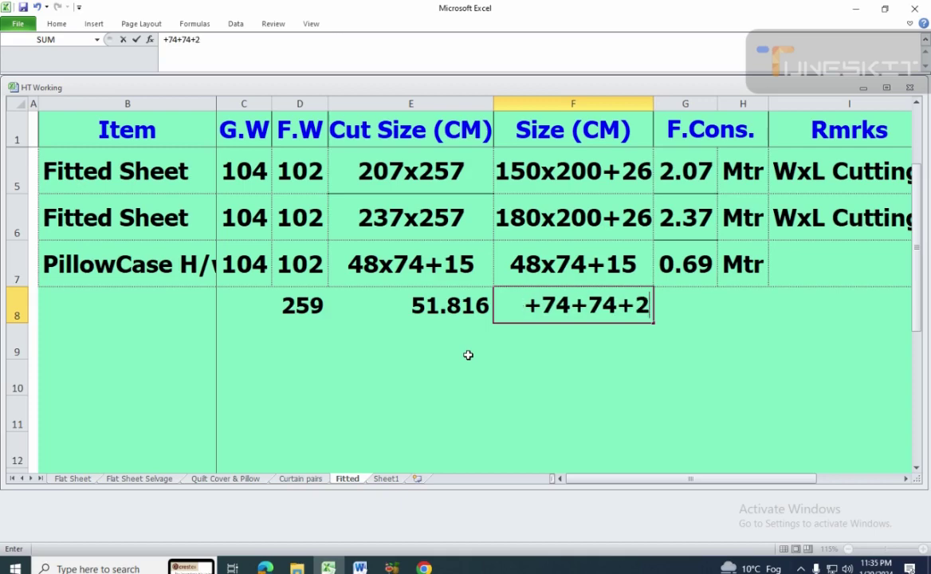
pyautogui.write('.5+2')
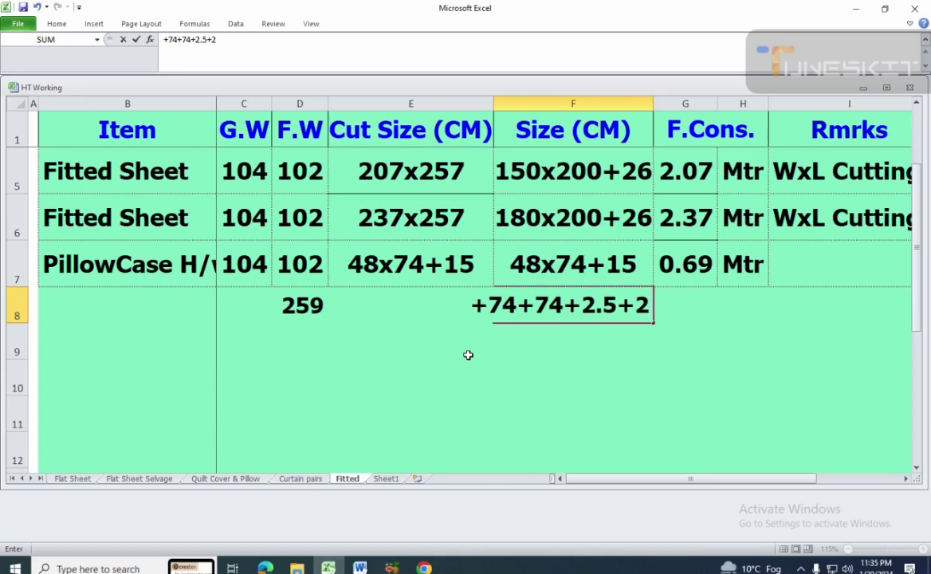
pyautogui.write('+2.5+')
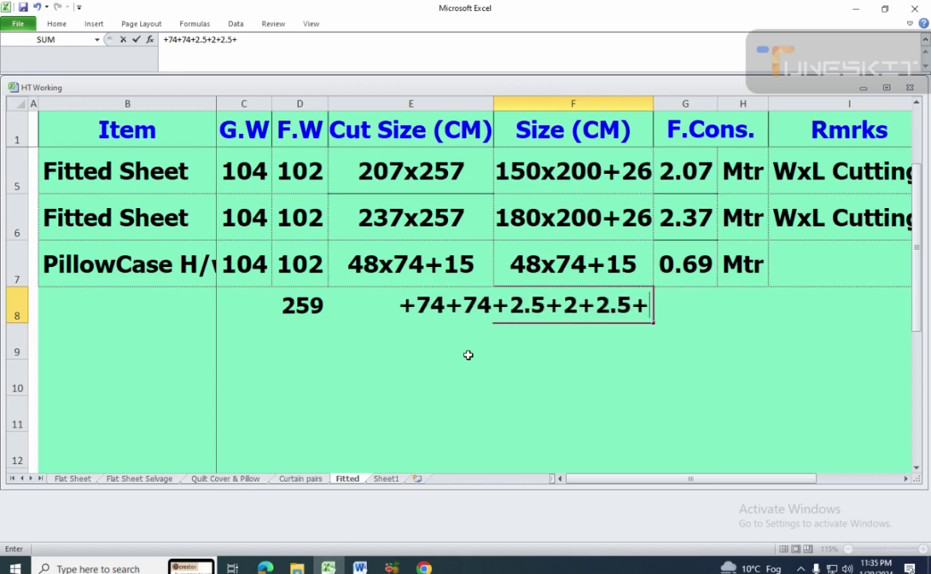
pyautogui.write('2')
pyautogui.press('Return')
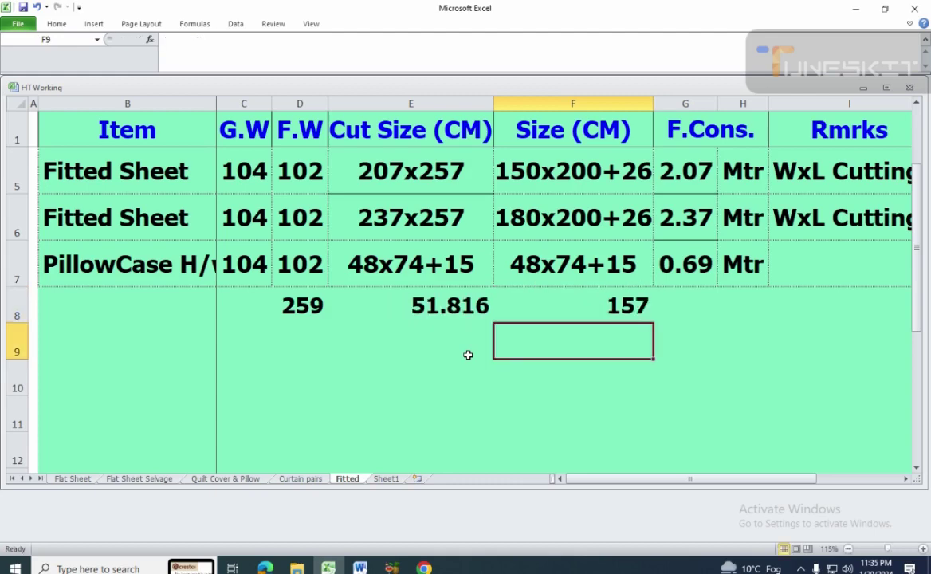
# - Divide the pillowcase length total in F8 by 5 in F9
pyautogui.write('+')
pyautogui.press('Up')
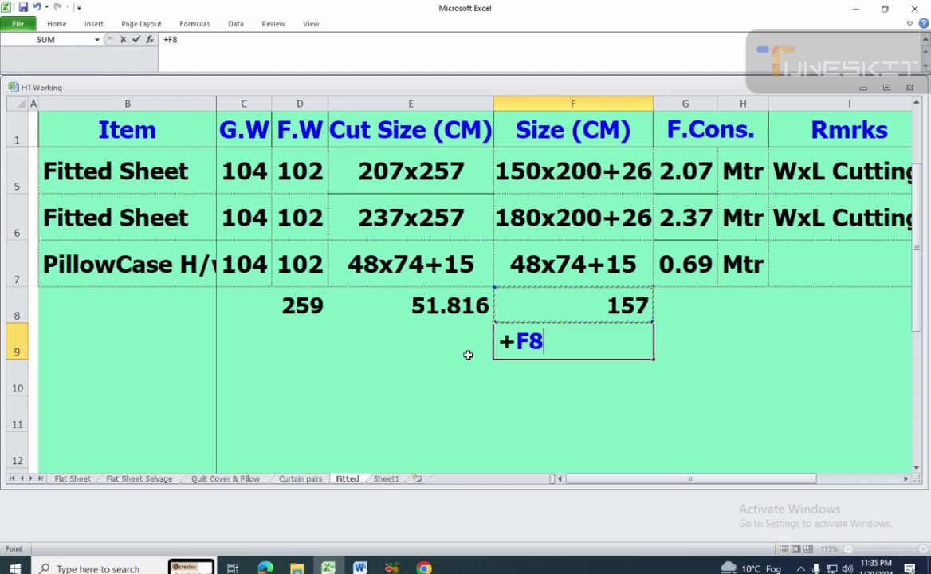
pyautogui.write('/5')
pyautogui.press('Return')
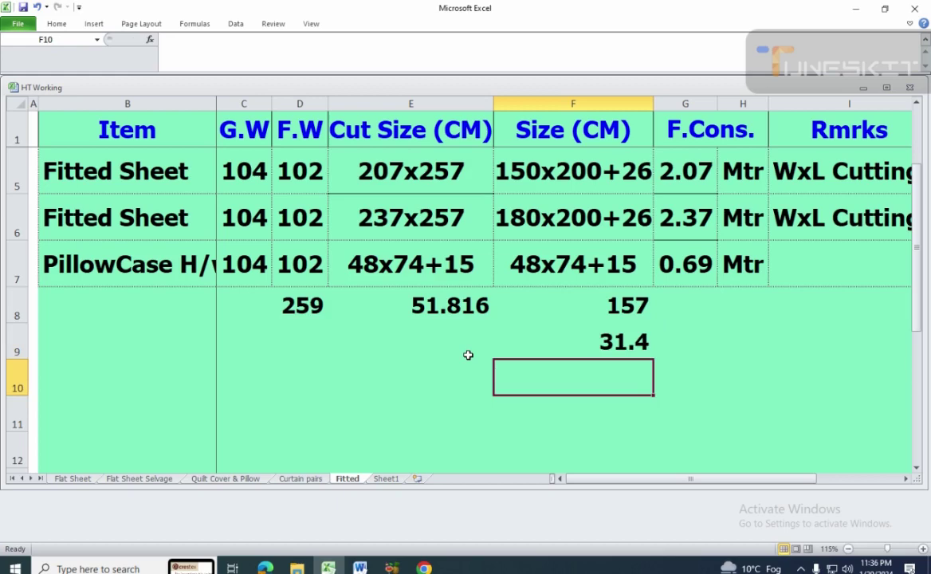
# - Insert the 15 cm flap allowance after the second 74 in the F8 length formula
pyautogui.press('Up')
pyautogui.press('Up')
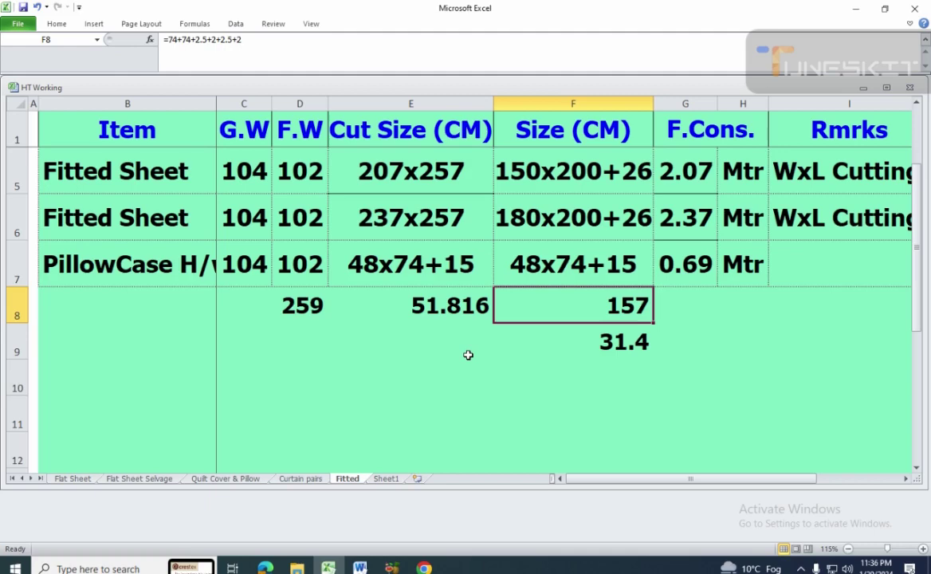
pyautogui.press('F2')
pyautogui.press('Left')
pyautogui.press('Left')
pyautogui.press('Left')
pyautogui.press('Left')
pyautogui.press('Left')
pyautogui.press('Left')
pyautogui.press('Left')
pyautogui.press('Left')
pyautogui.press('Left')
pyautogui.press('Left')
pyautogui.press('Left')
pyautogui.press('Left')
pyautogui.press('Left')
pyautogui.press('Left')
pyautogui.press('Left')
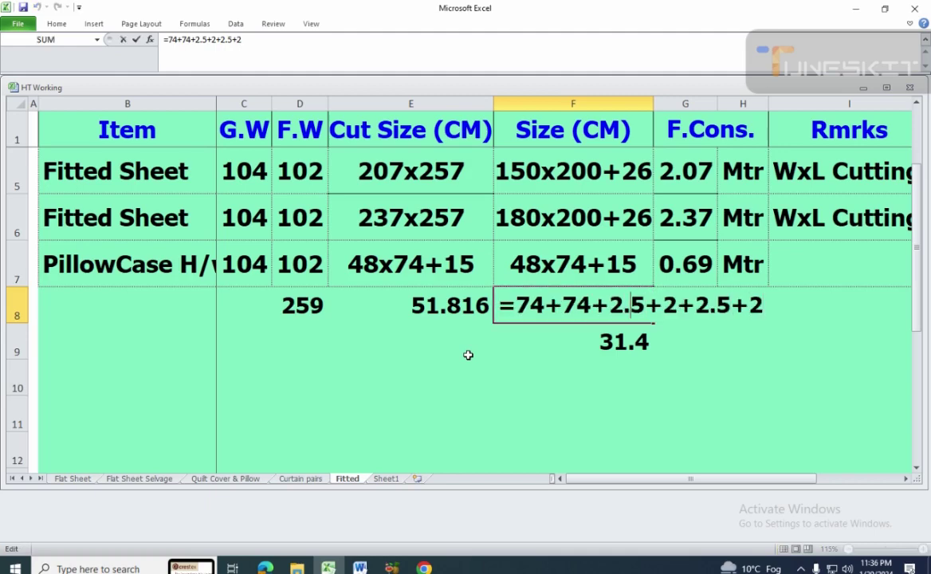
pyautogui.press('Right')
pyautogui.press('Right')
pyautogui.press('Right')
pyautogui.press('Right')
pyautogui.write('+')
pyautogui.press('Left')
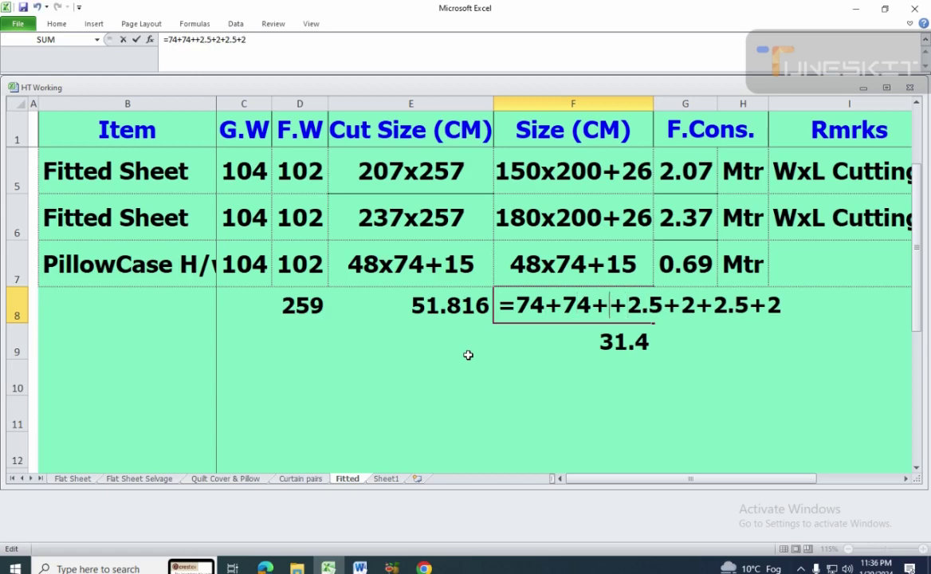
pyautogui.write('15')
pyautogui.press('Return')
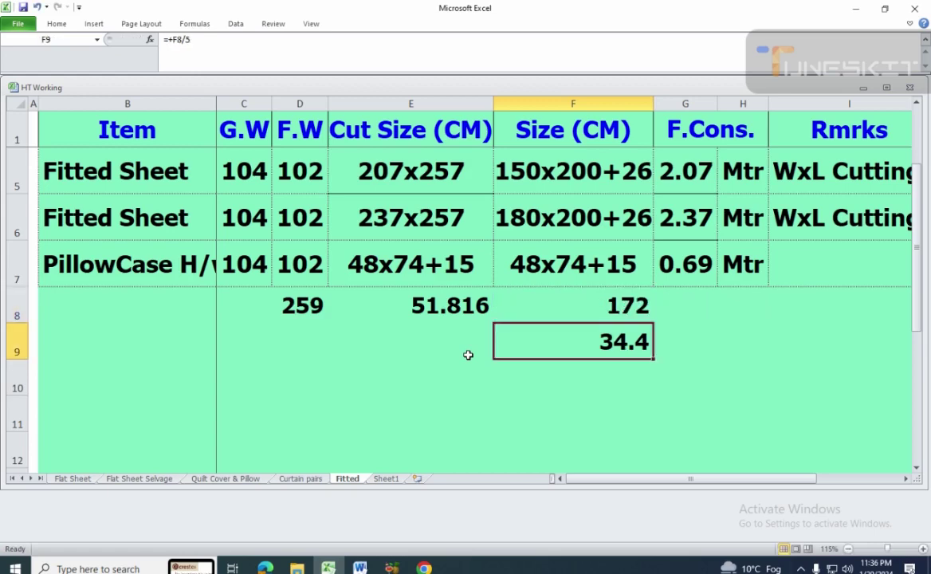
# - Check the length formula in F8, the division in F9 and the pillowcase's item description in B7
pyautogui.press('Up')
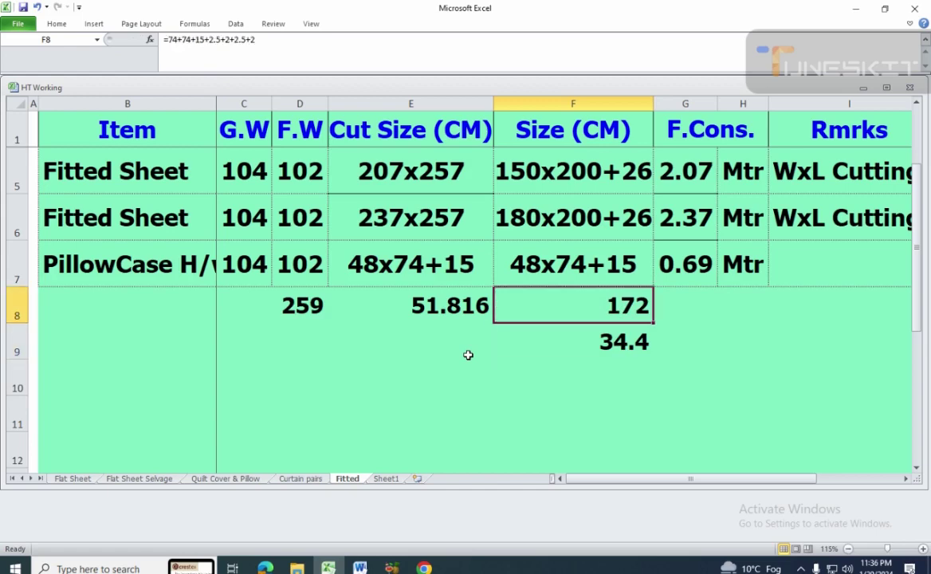
pyautogui.press('Down')
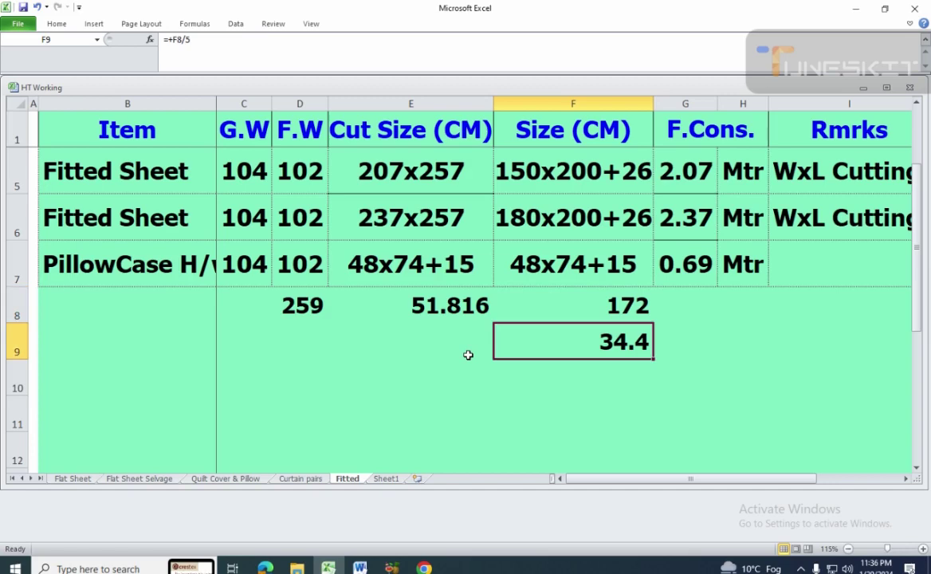
pyautogui.press('Up')
pyautogui.press('Up')
pyautogui.press('Right')
pyautogui.press('Left')
pyautogui.press('Left')
pyautogui.press('Left')
pyautogui.press('Left')
pyautogui.press('Left')
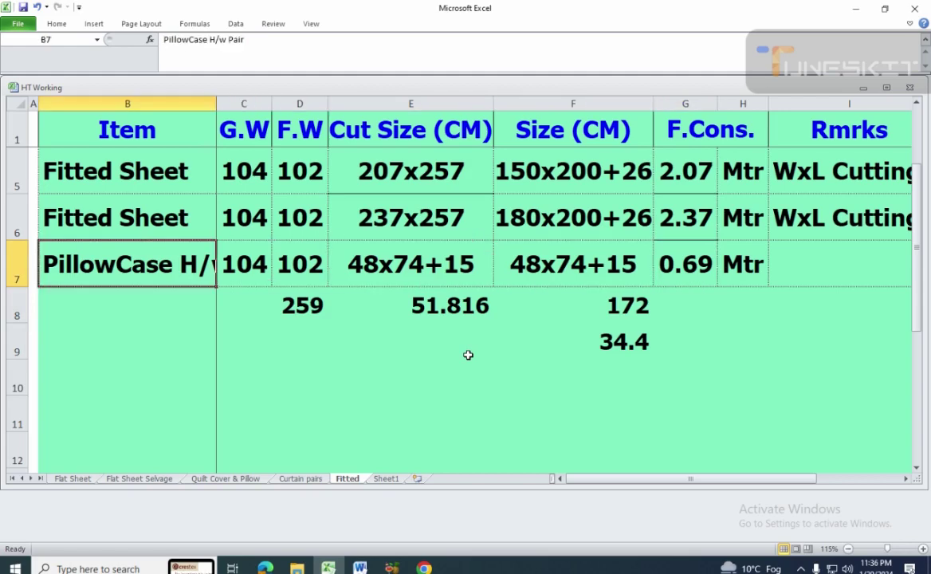
# - Multiply the per-piece consumption in F9 by 2 in F10 for the pillowcase pair
pyautogui.press('Right')
pyautogui.press('Right')
pyautogui.press('Right')
pyautogui.press('Right')
pyautogui.press('Right')
pyautogui.press('Down')
pyautogui.press('Down')
pyautogui.press('Down')
pyautogui.press('Left')
pyautogui.write('+')
pyautogui.press('Up')
pyautogui.write('*2')
pyautogui.press('Return')
pyautogui.press('Up')
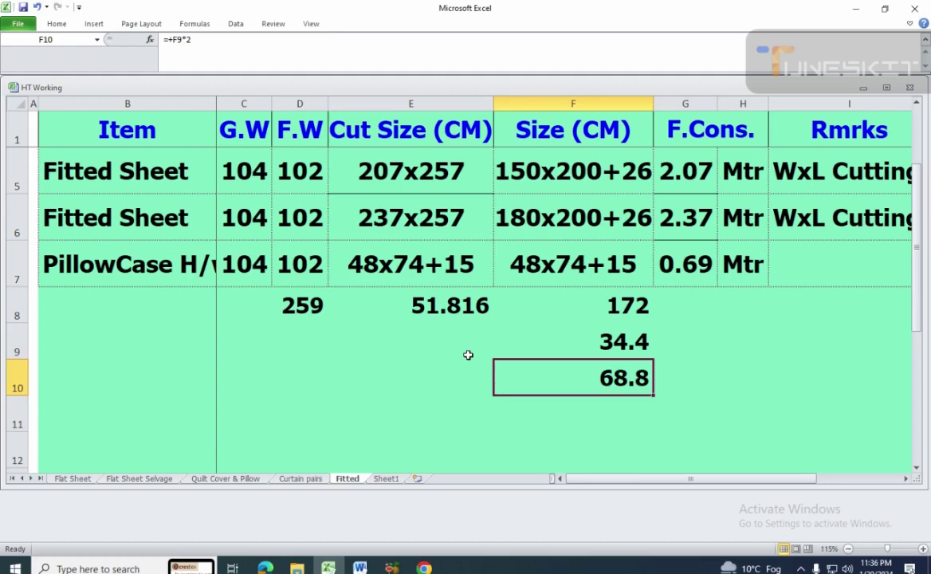
# - Convert the pair's consumption in F10 to metres in F11 by dividing by 100, displayed with two decimal places
pyautogui.press('Down')
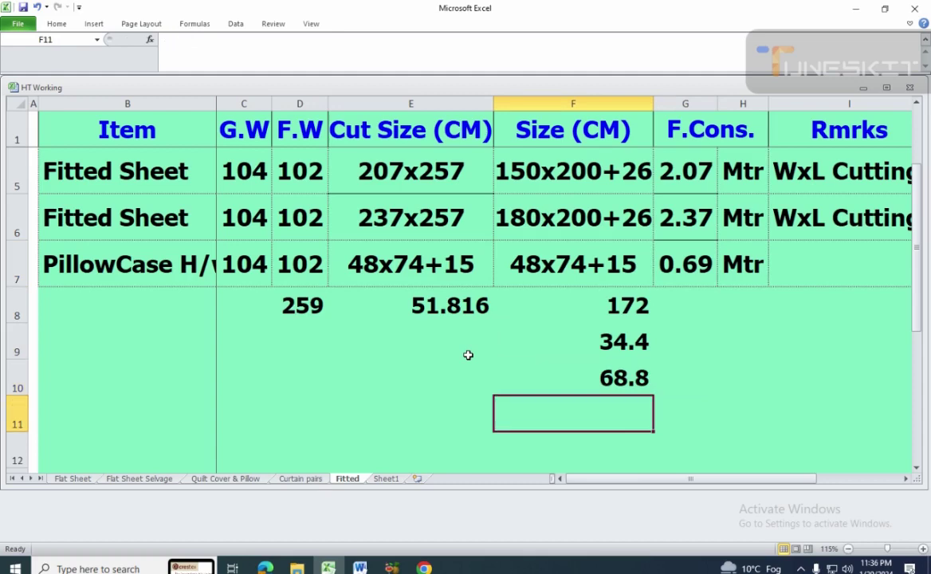
pyautogui.write('+')
pyautogui.press('Up')
pyautogui.write('/100')
pyautogui.press('Return')
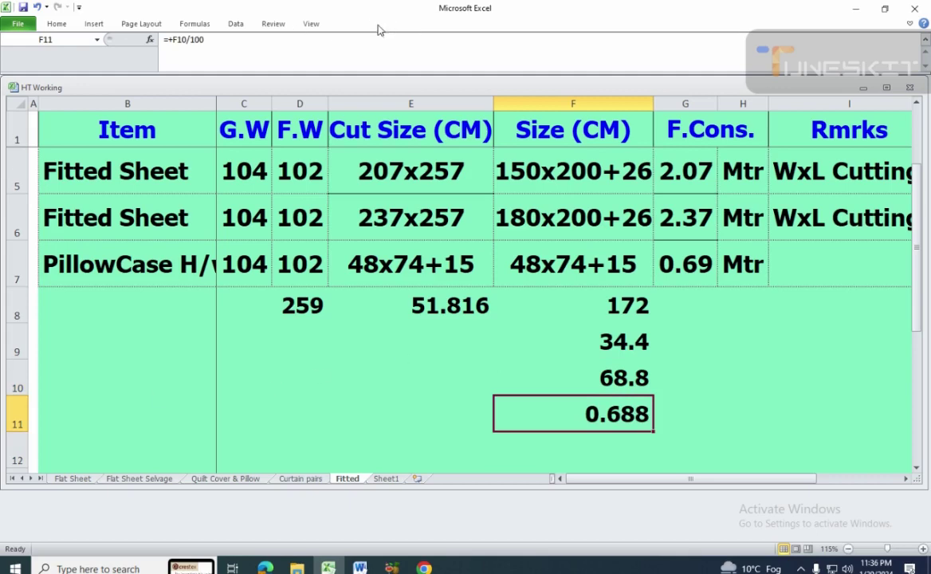
pyautogui.click(59, 25)
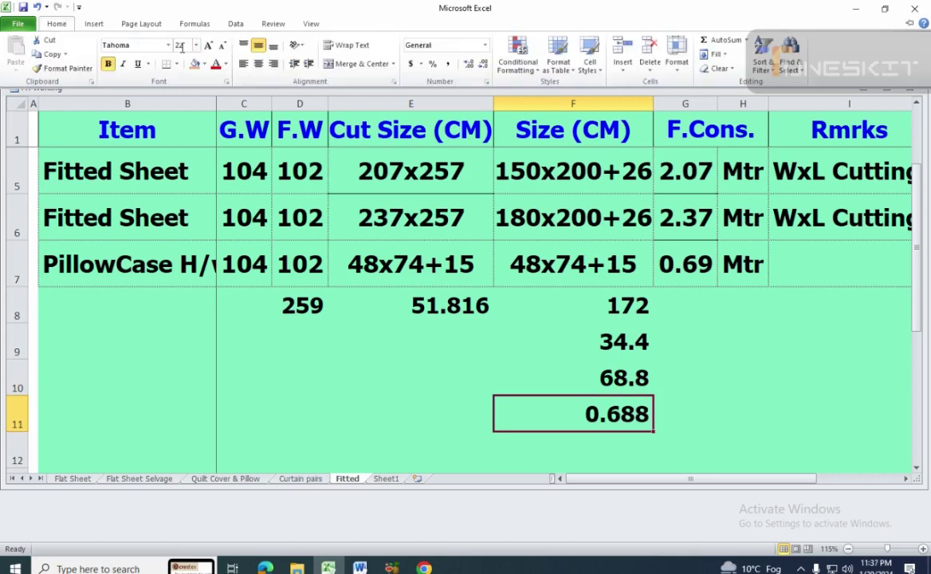
pyautogui.click(483, 64)
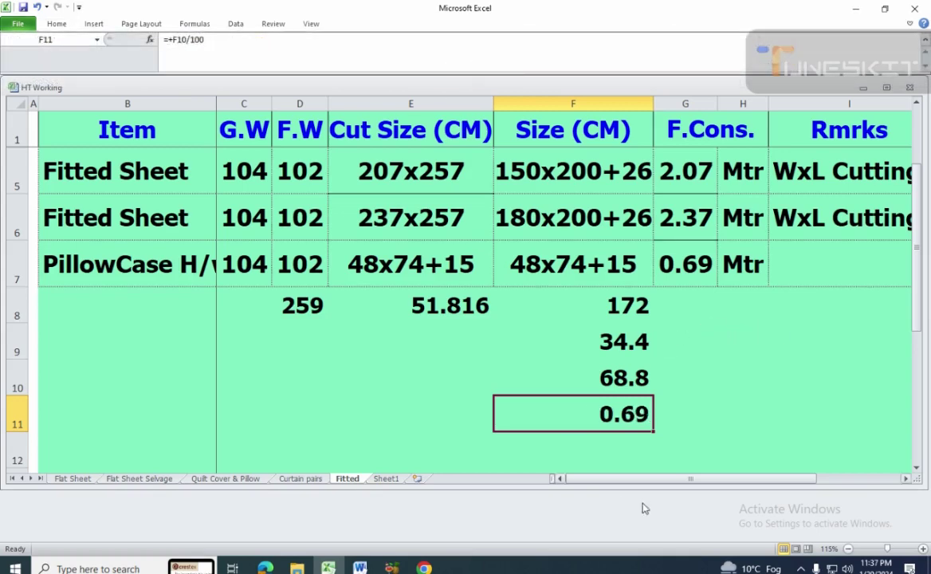